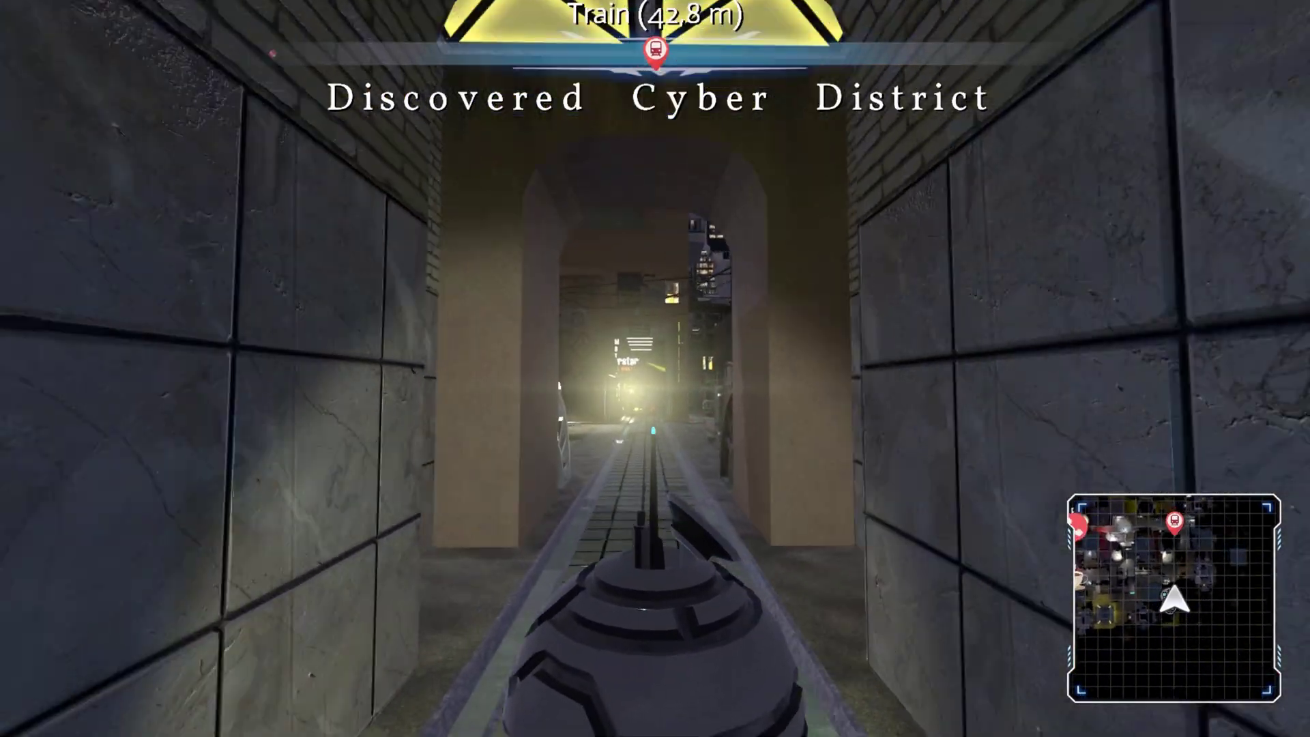
Roll the robot forward down the alley to the neon building until 'Discovered Coffee Shop' appears.
{"action": "key", "text": "w"}
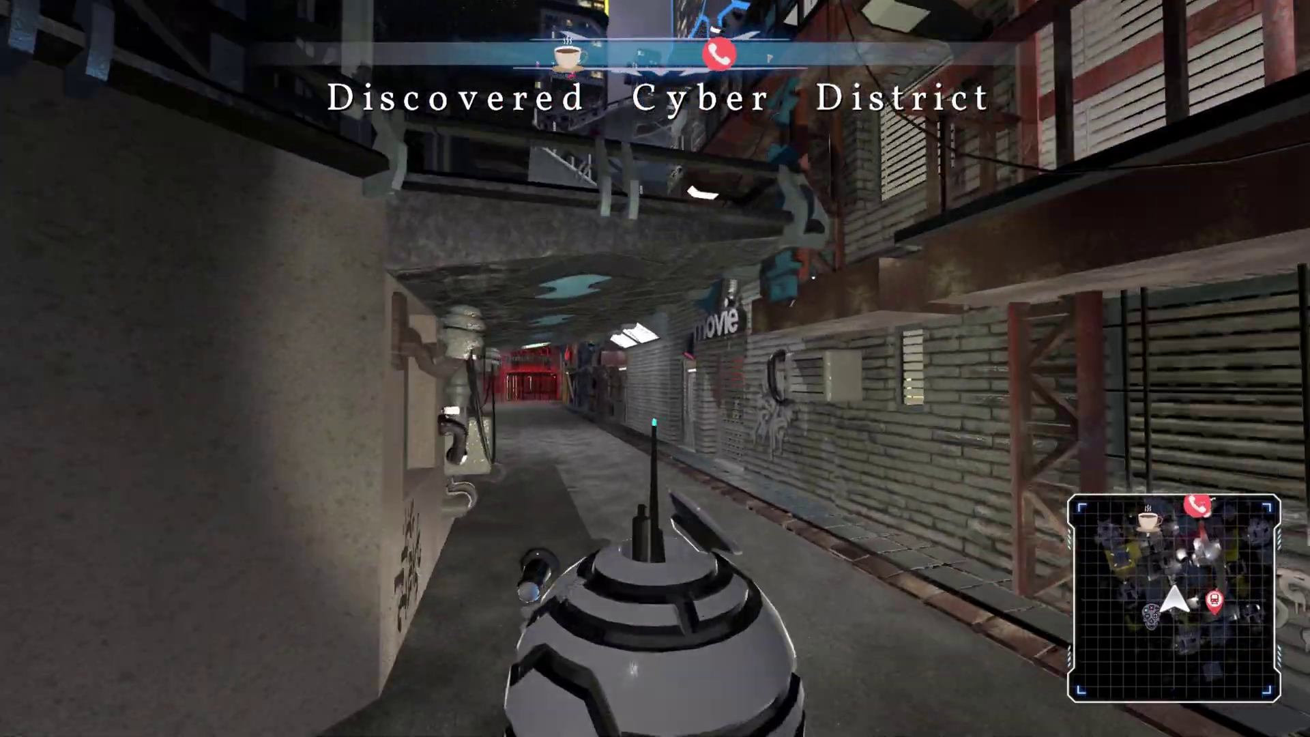
{"action": "key", "text": "w"}
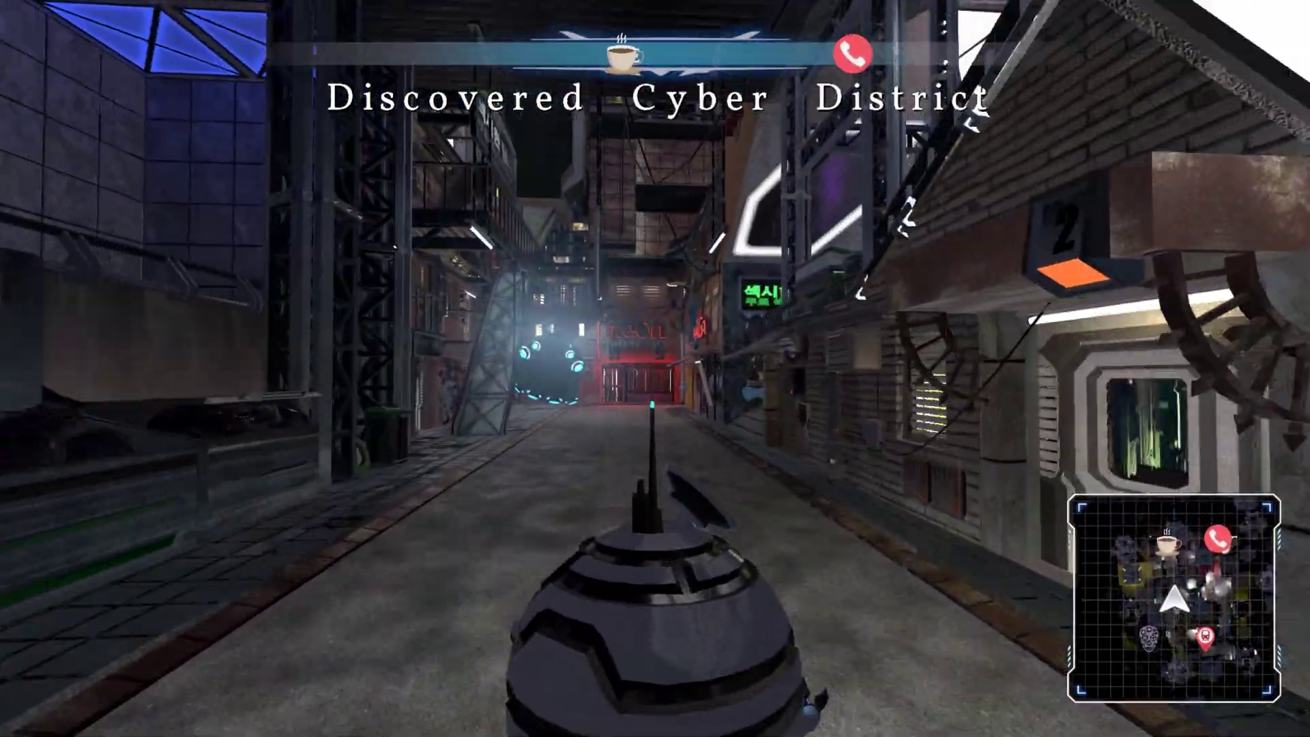
{"action": "key", "text": "w"}
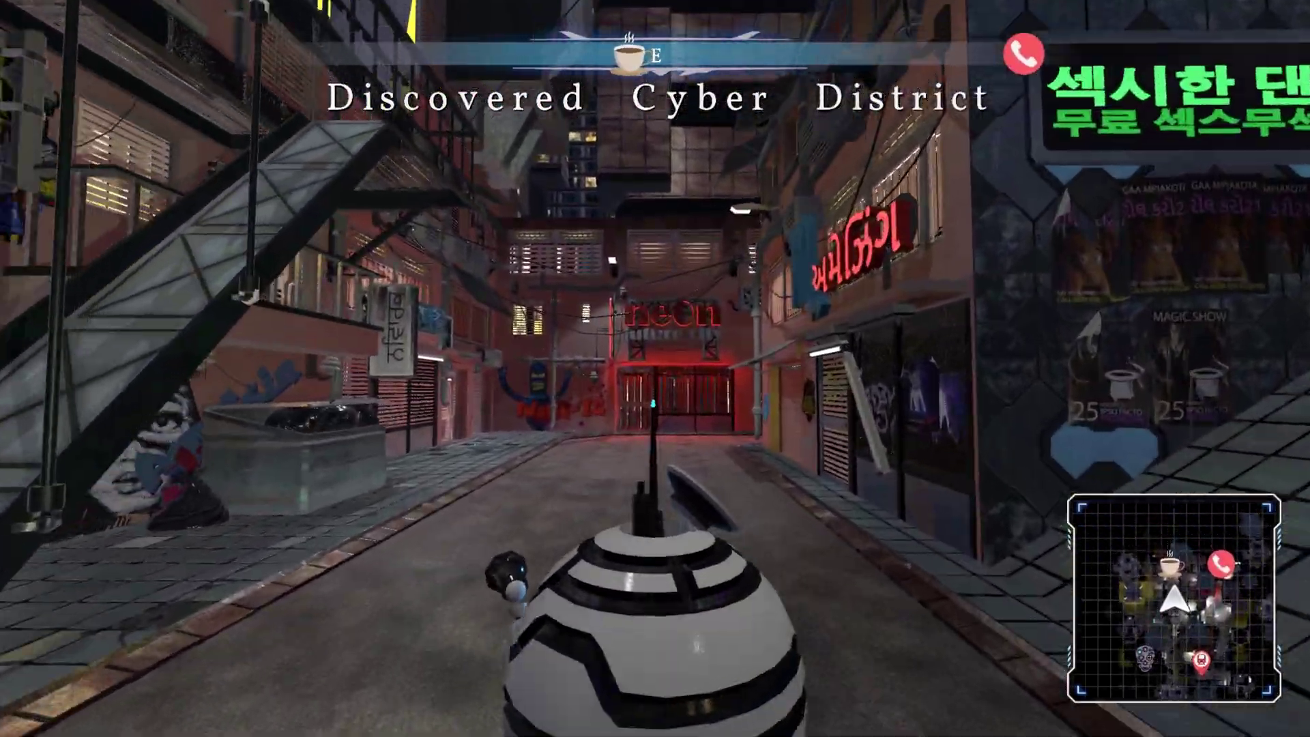
{"action": "key", "text": "w"}
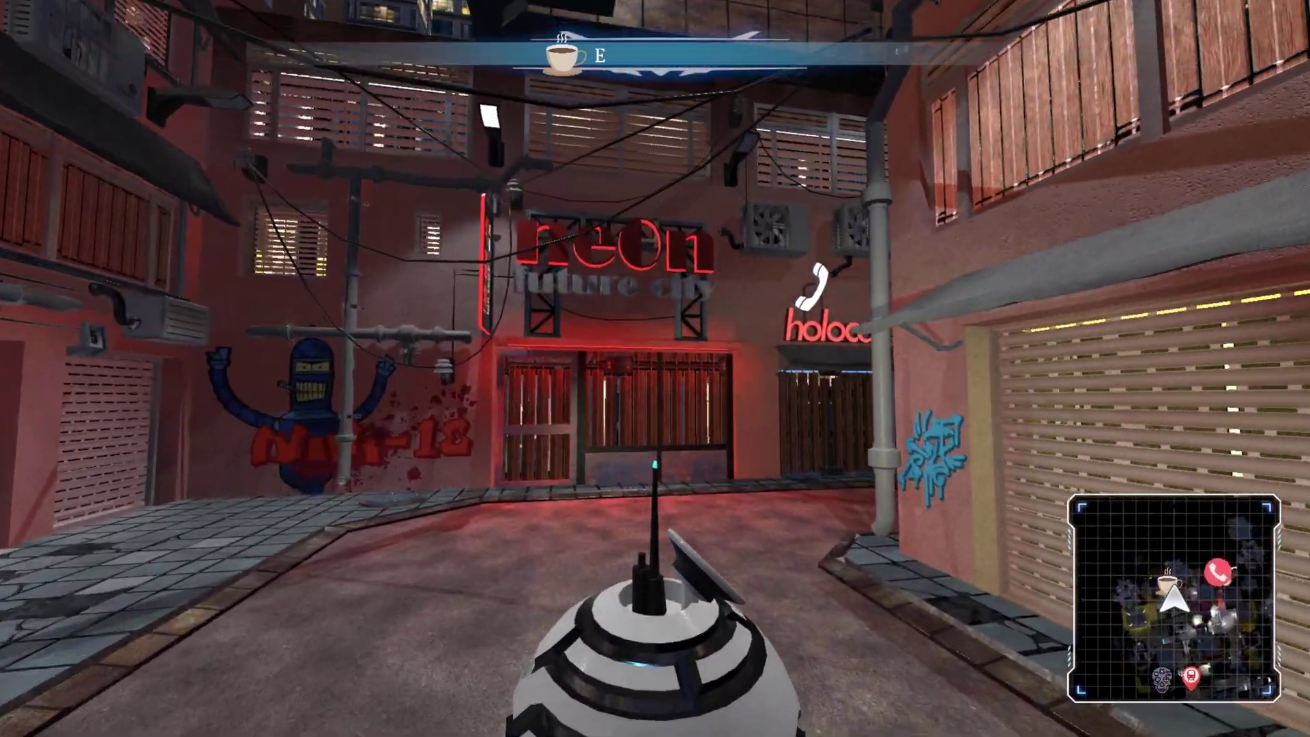
{"action": "key", "text": "w"}
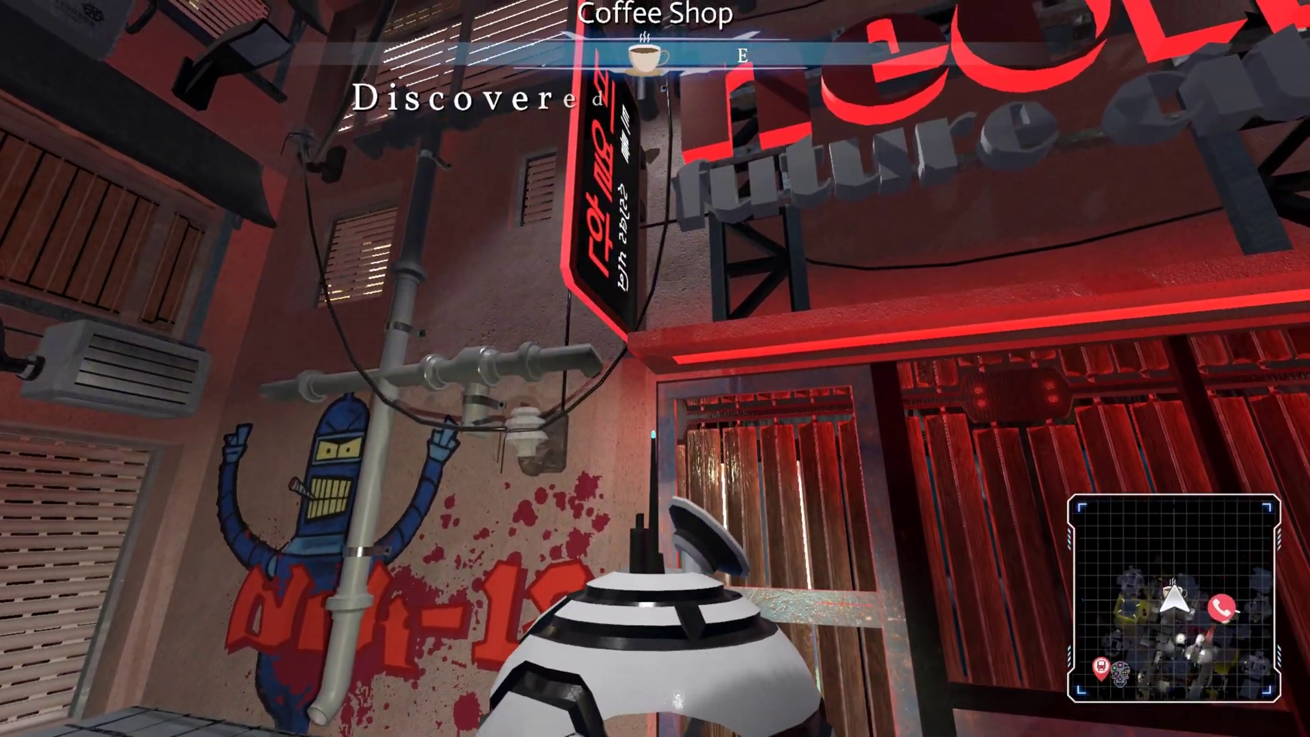
{"action": "key", "text": "w"}
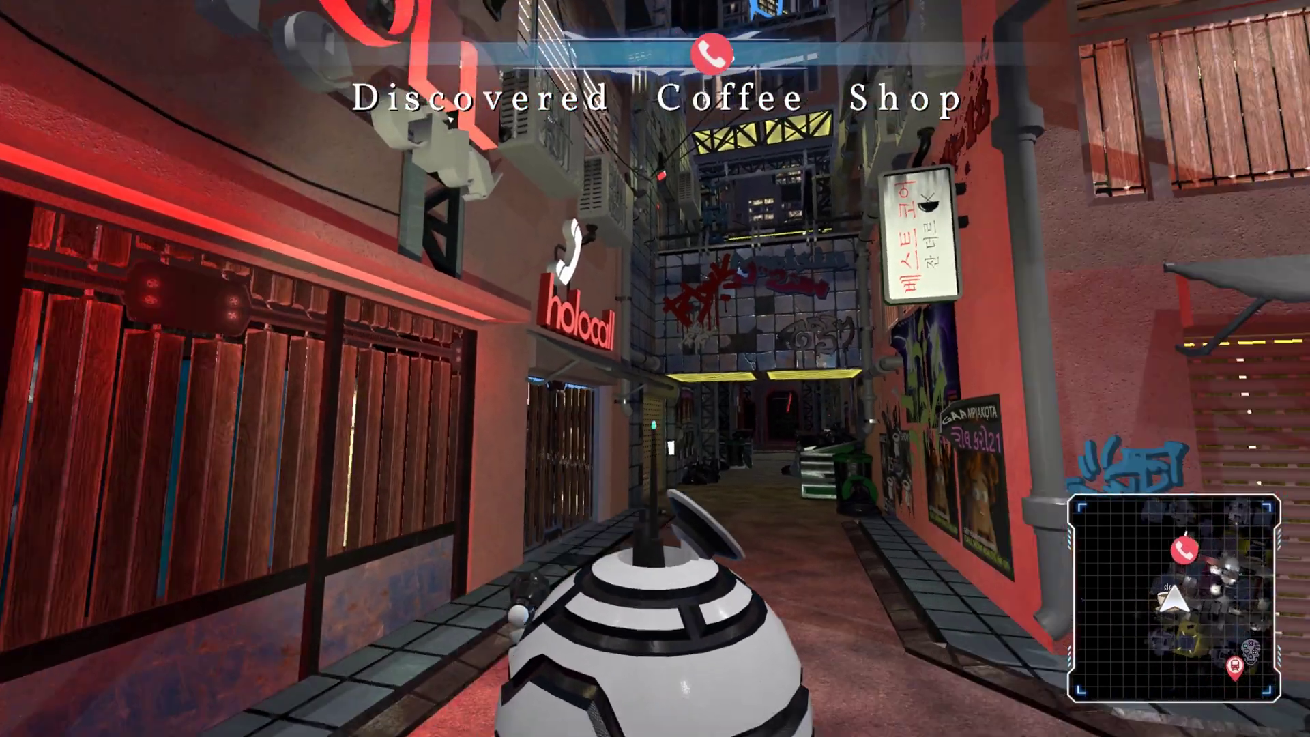
{"action": "key", "text": "w"}
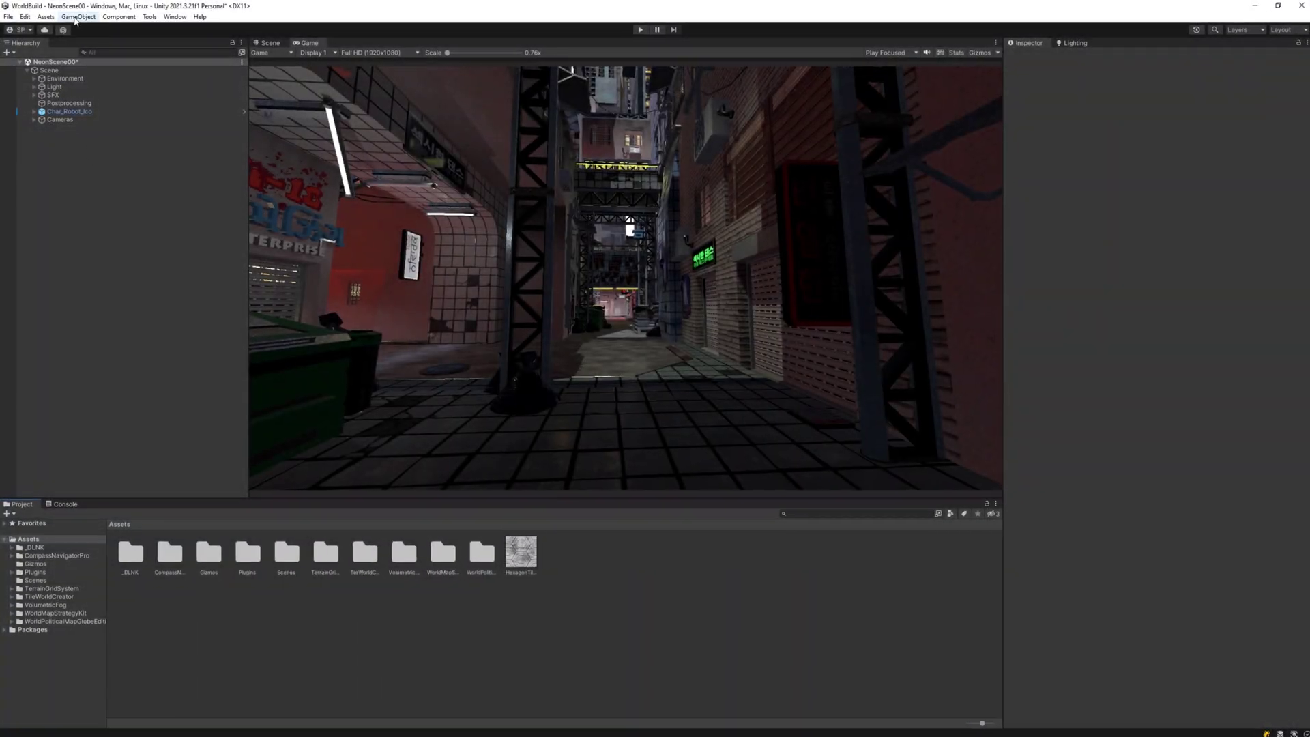
Add a Compass Navigator Pro object to the scene from the GameObject > UI menu.
{"action": "left_click", "coordinate": [79, 16]}
{"action": "mouse_move", "coordinate": [176, 207]}
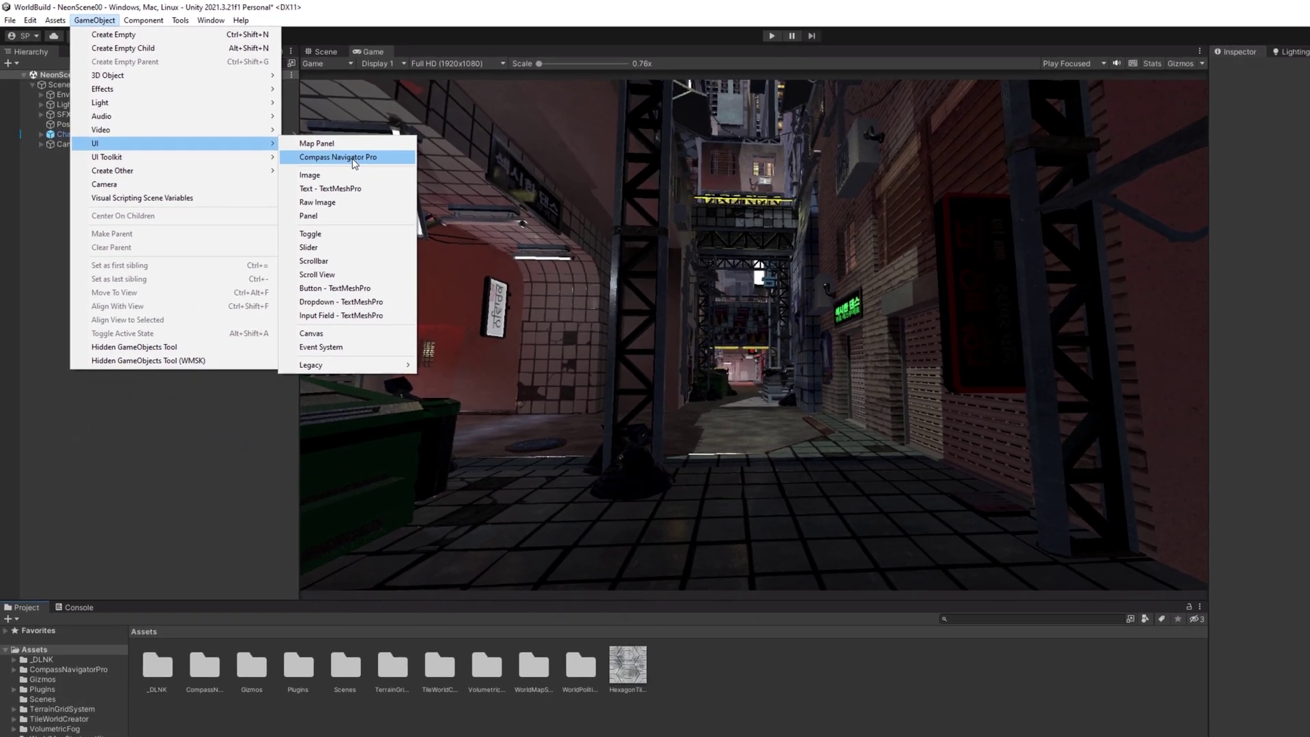
{"action": "left_click", "coordinate": [471, 223]}
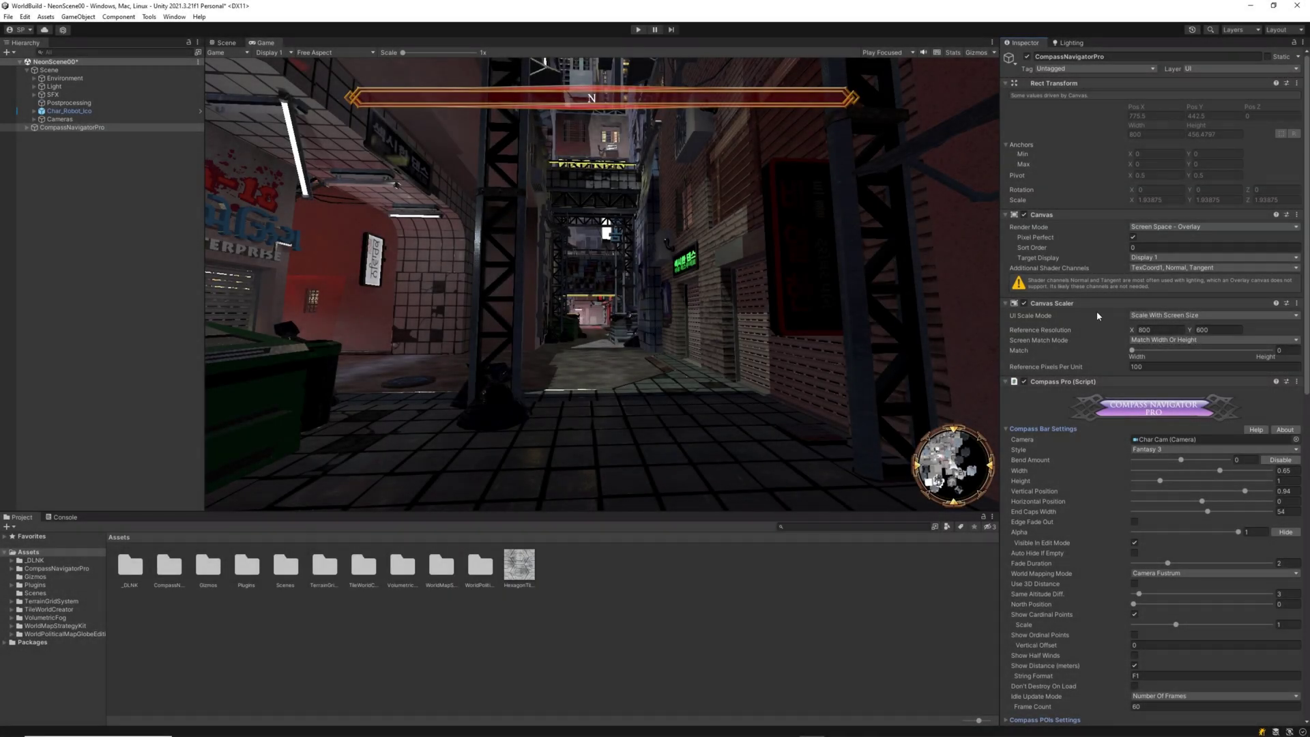
Set both the Compass Bar Style and Mini-Map Style to Sci Fi 1.
{"action": "scroll", "coordinate": [1307, 168], "scroll_direction": "down", "scroll_amount": 10}
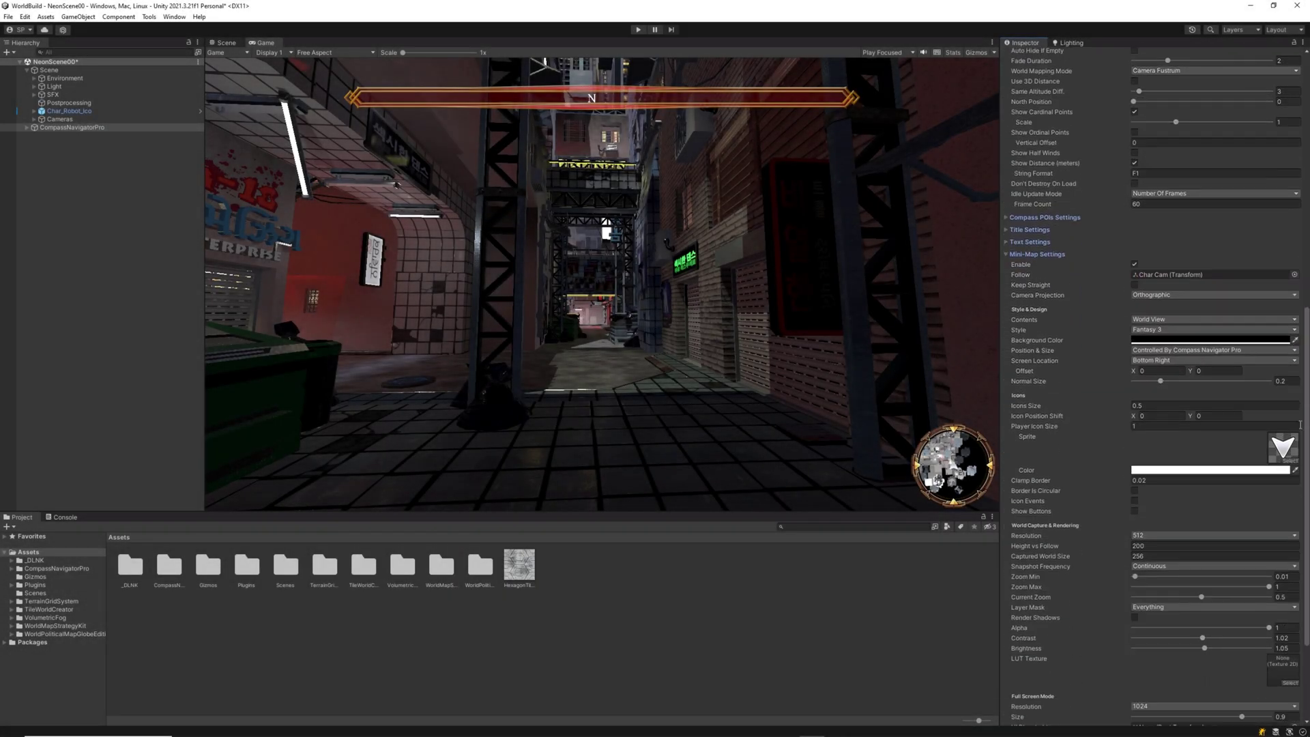
{"action": "scroll", "coordinate": [1307, 319], "scroll_direction": "up", "scroll_amount": 5}
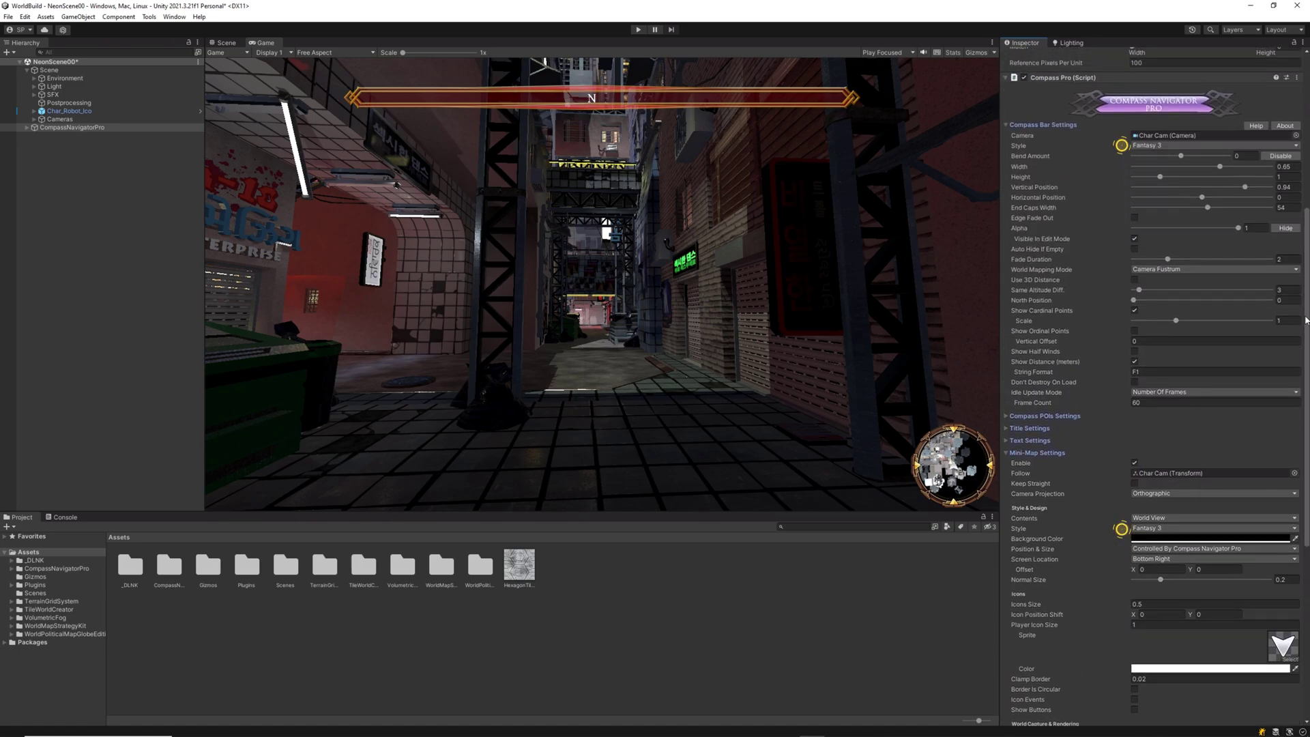
{"action": "left_click", "coordinate": [1161, 146]}
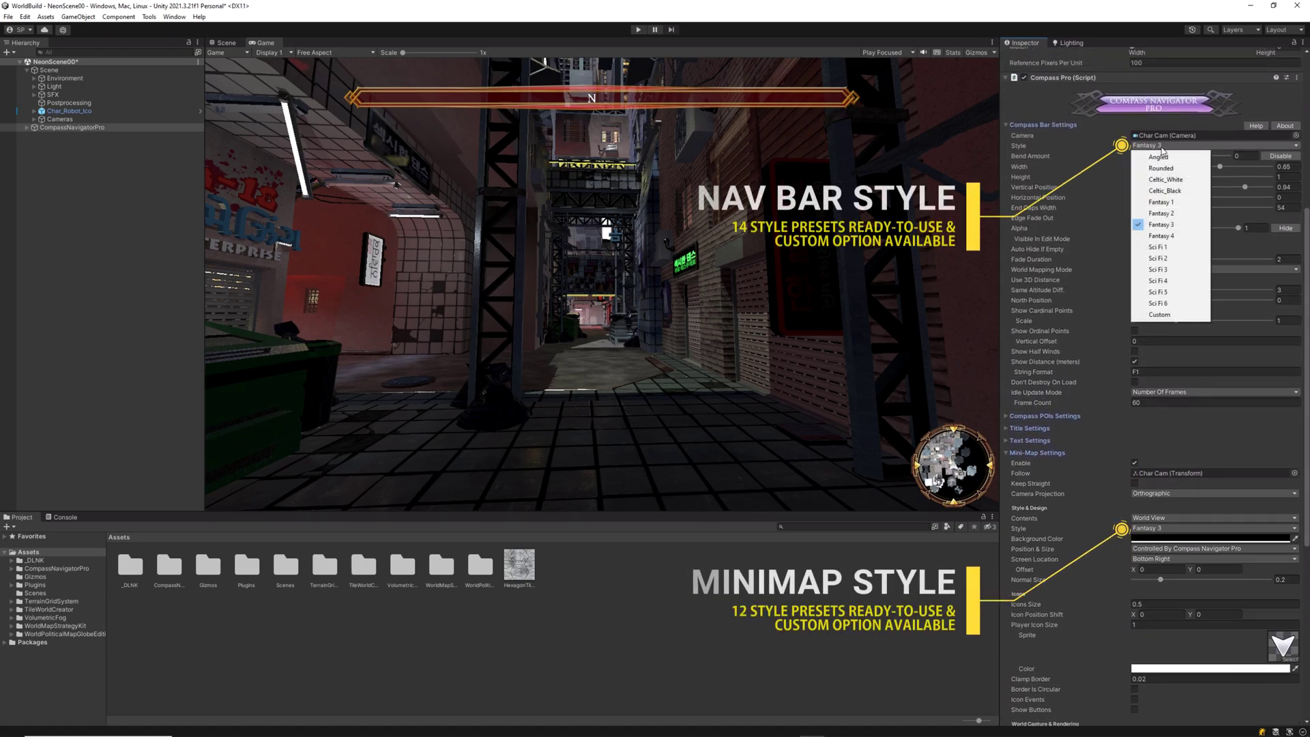
{"action": "left_click", "coordinate": [1173, 251]}
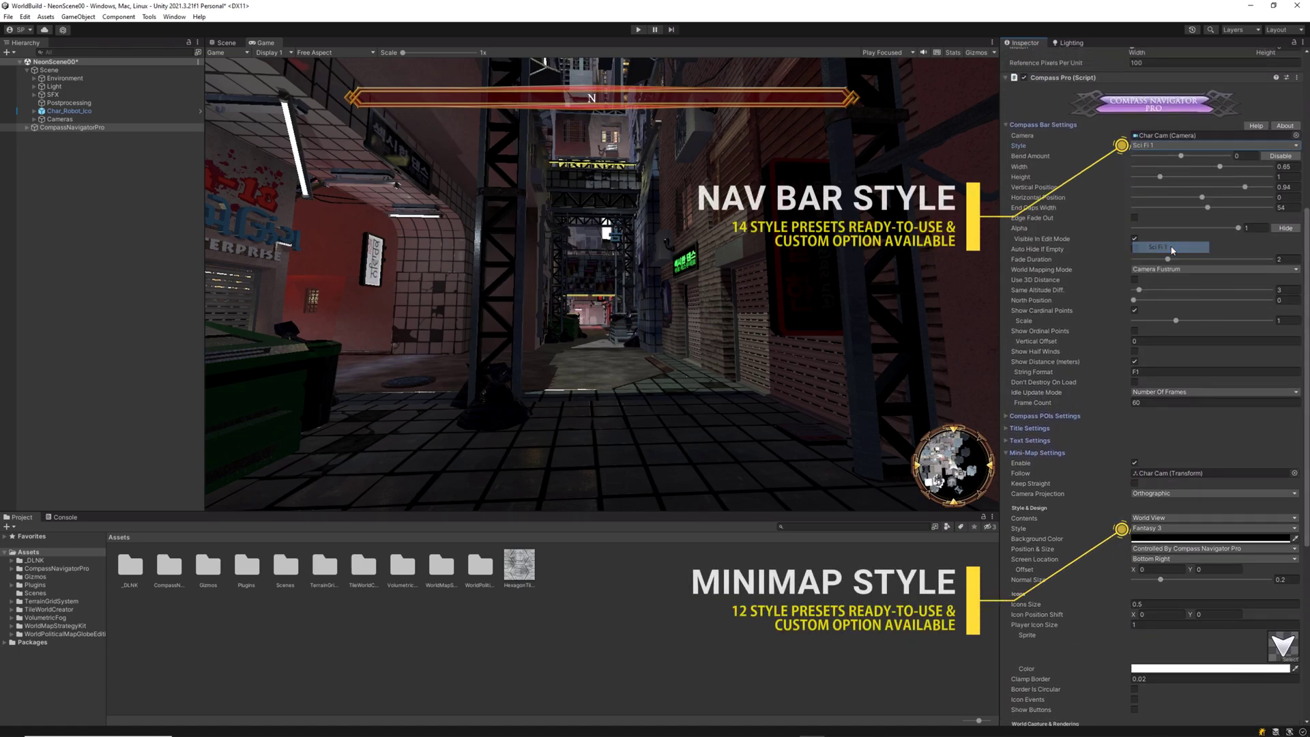
{"action": "left_click", "coordinate": [1160, 528]}
{"action": "left_click", "coordinate": [1147, 635]}
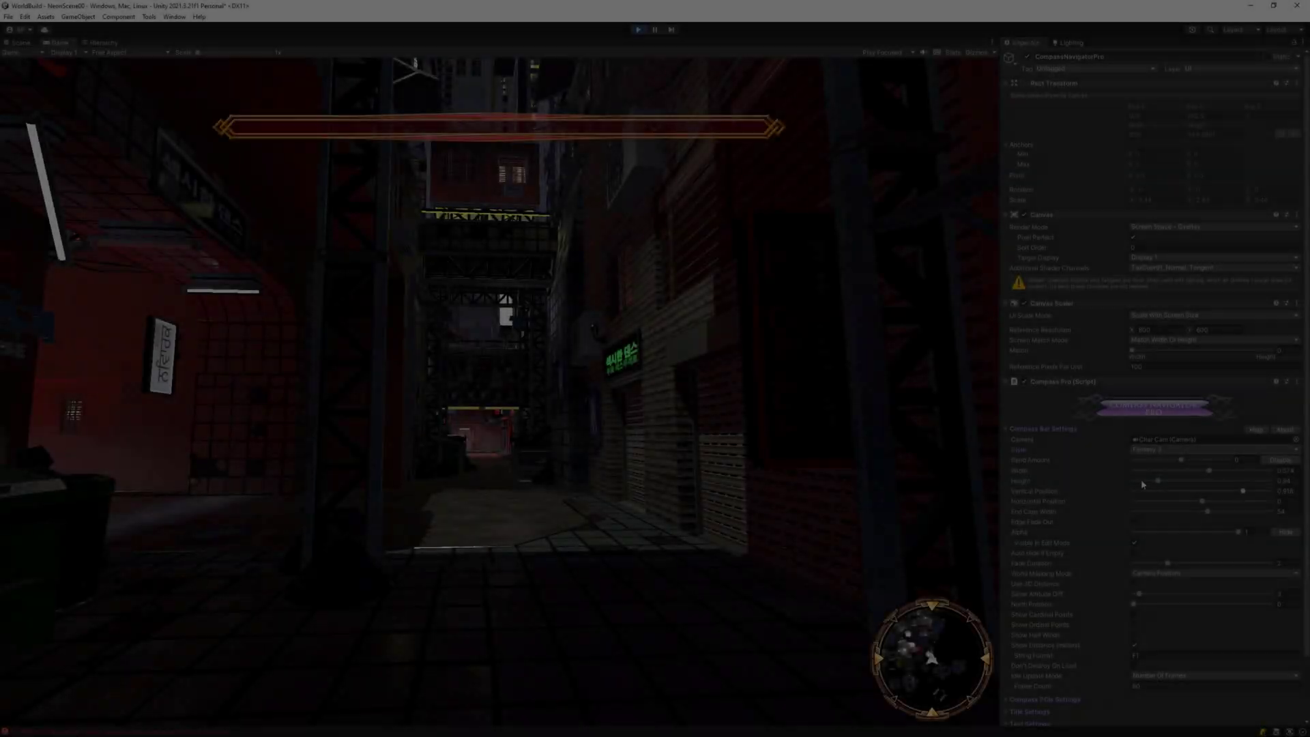
Make the Sci Fi 1 nav bar taller with edge fade out, slight transparency and cardinal points shown.
{"action": "left_click", "coordinate": [1160, 449]}
{"action": "left_click", "coordinate": [1173, 551]}
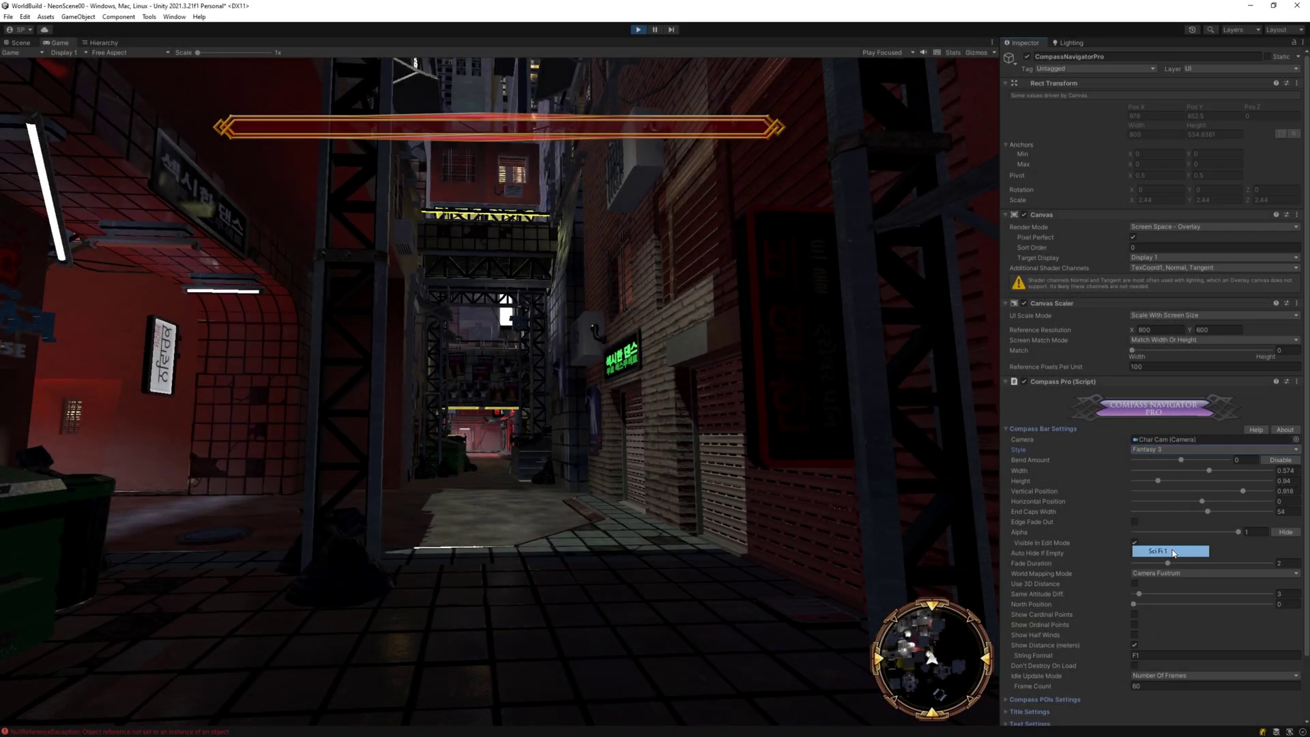
{"action": "left_click_drag", "start_coordinate": [1181, 482], "coordinate": [1252, 491]}
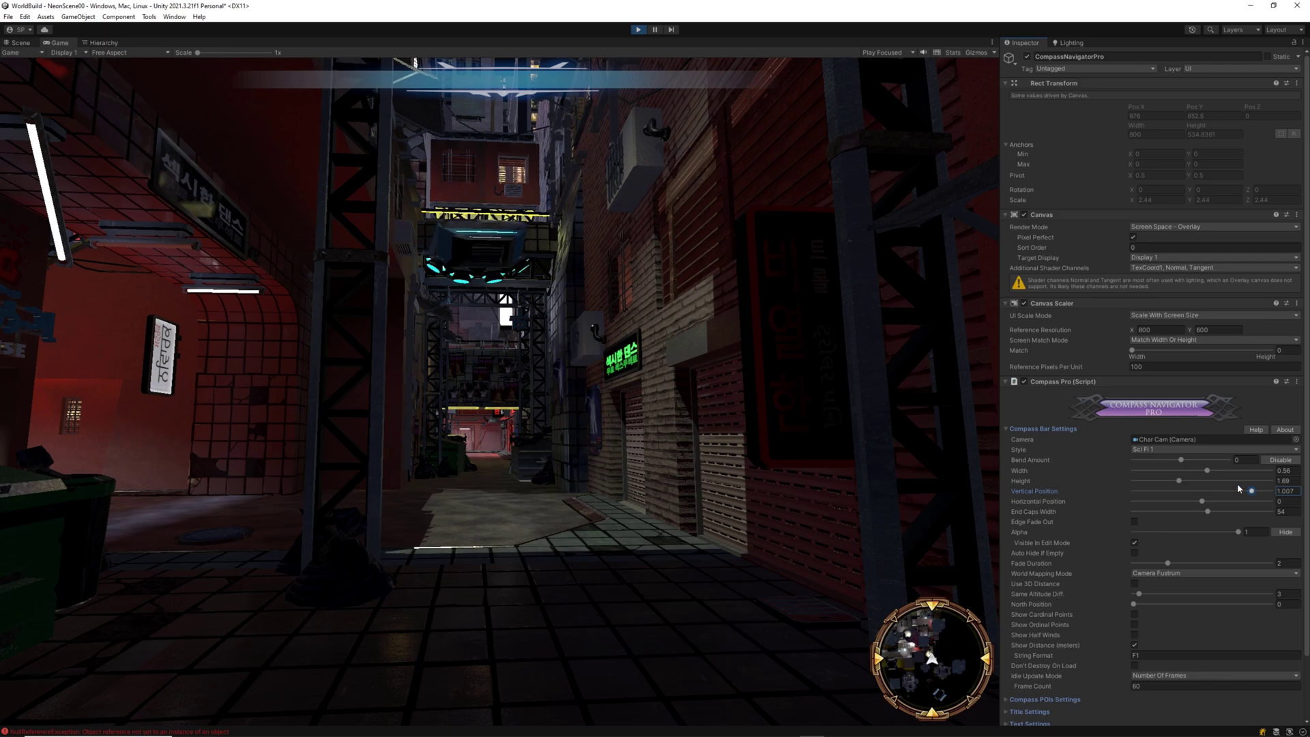
{"action": "left_click", "coordinate": [1135, 522]}
{"action": "left_click_drag", "start_coordinate": [1282, 535], "coordinate": [1151, 542]}
{"action": "mouse_move", "coordinate": [1238, 562]}
{"action": "left_mouse_down"}
{"action": "mouse_move", "coordinate": [1160, 563]}
{"action": "mouse_move", "coordinate": [1227, 562]}
{"action": "left_mouse_up"}
{"action": "left_click", "coordinate": [1134, 645]}
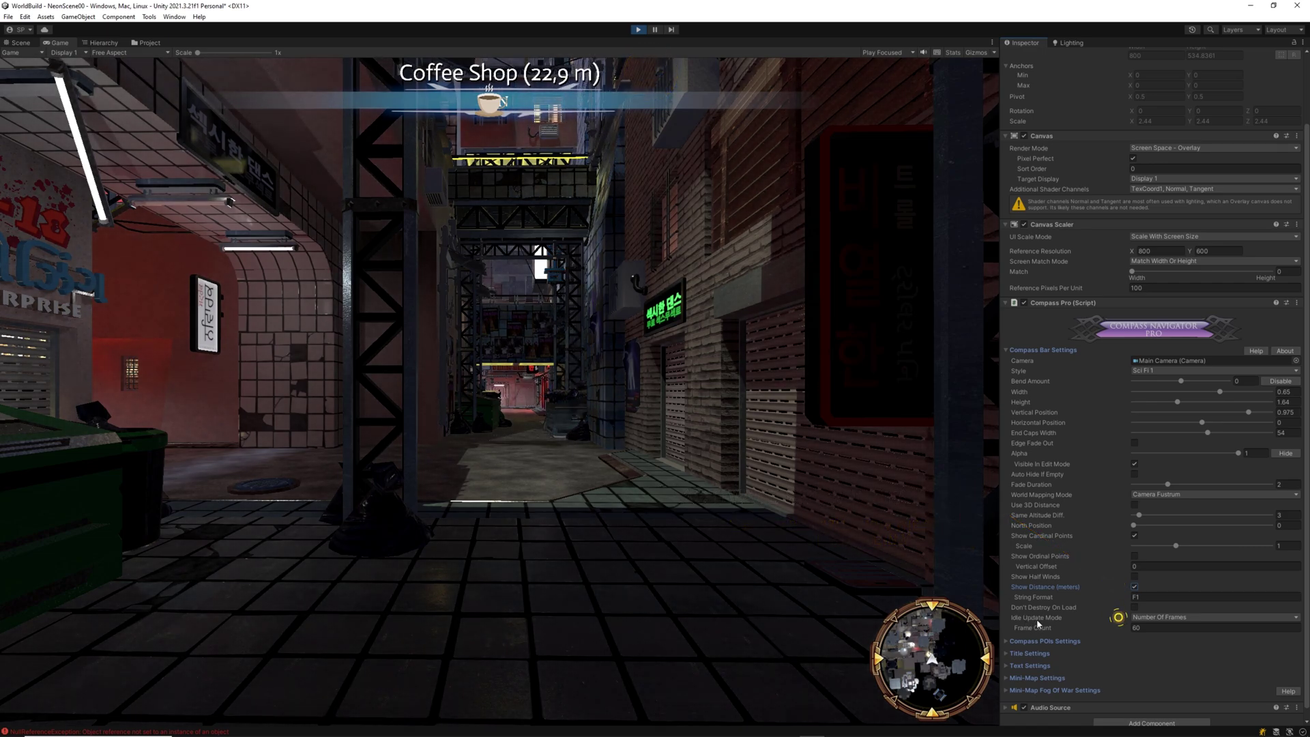
Try Time and Continuous for Idle Update Mode, then settle on Scripting.
{"action": "left_click", "coordinate": [1140, 618]}
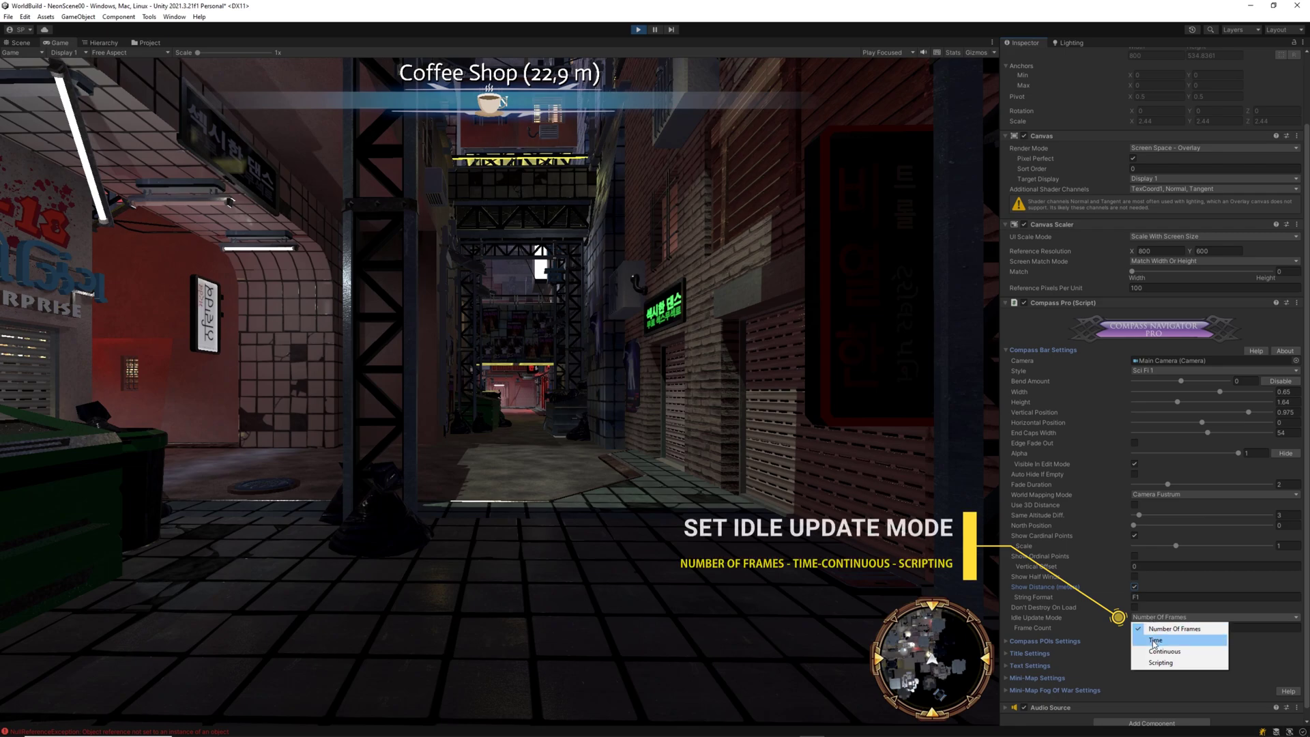
{"action": "left_click", "coordinate": [1155, 641]}
{"action": "left_click", "coordinate": [1154, 618]}
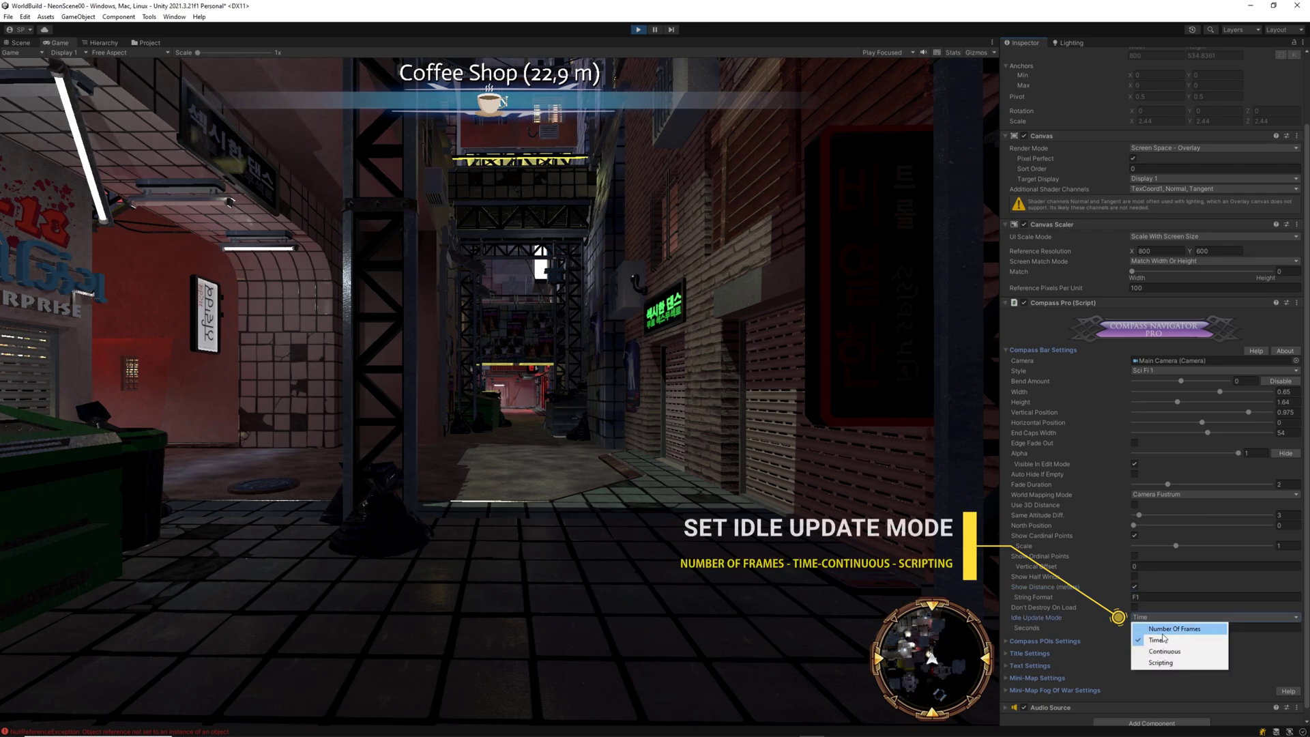
{"action": "left_click", "coordinate": [1164, 650]}
{"action": "left_click", "coordinate": [1160, 618]}
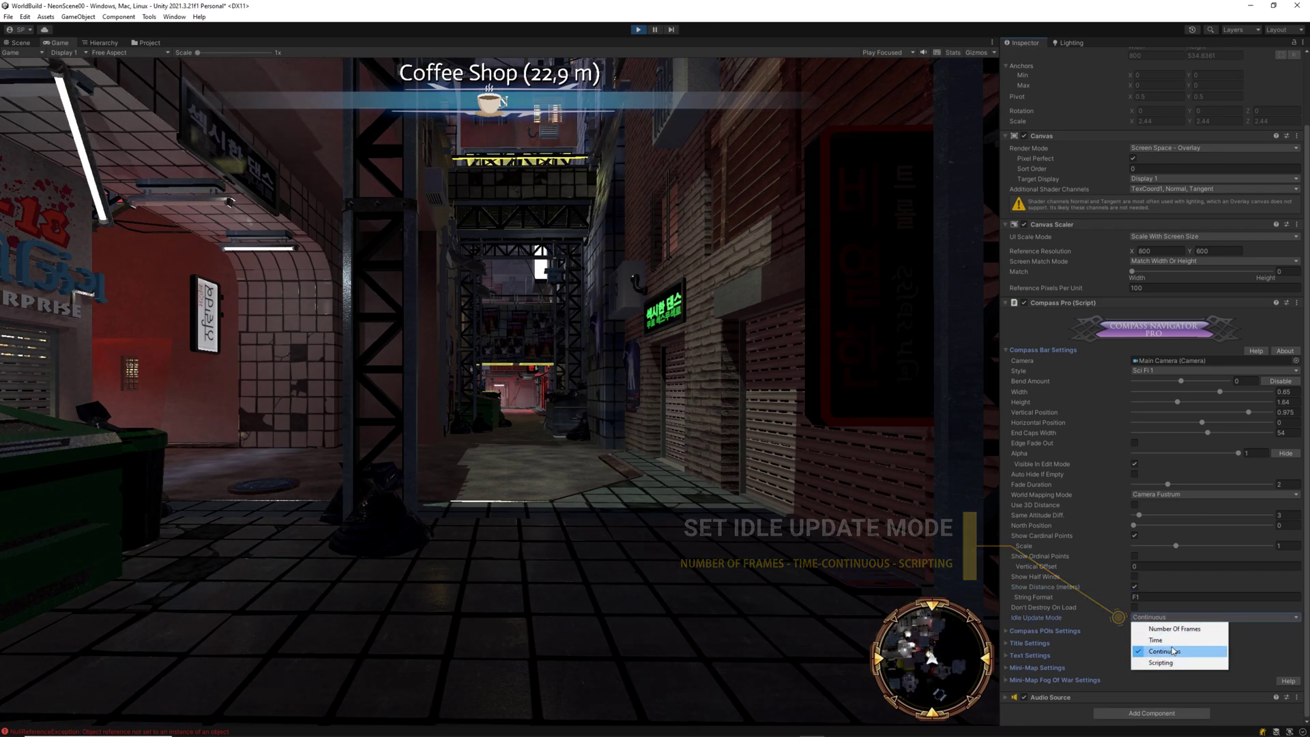
{"action": "left_click", "coordinate": [1167, 663]}
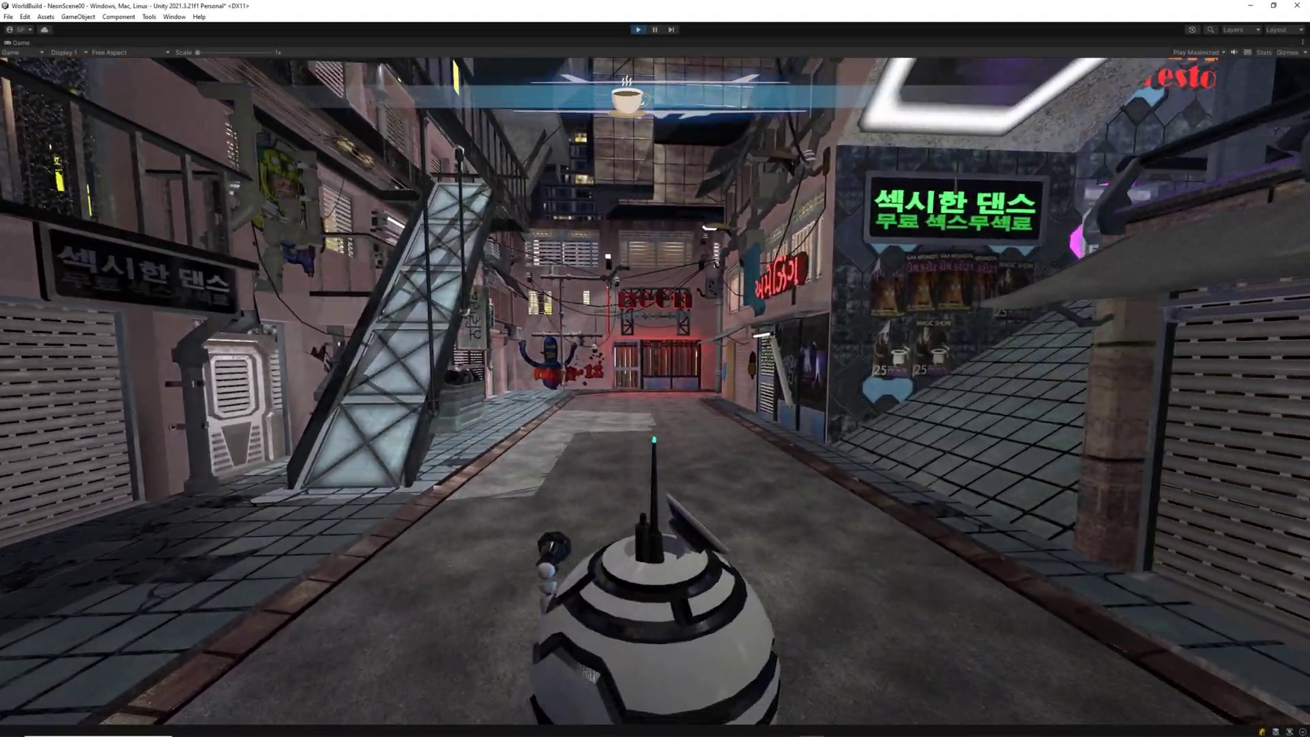
Drive the robot toward the neon gate, then back it away while turning the camera.
{"action": "key", "text": "w"}
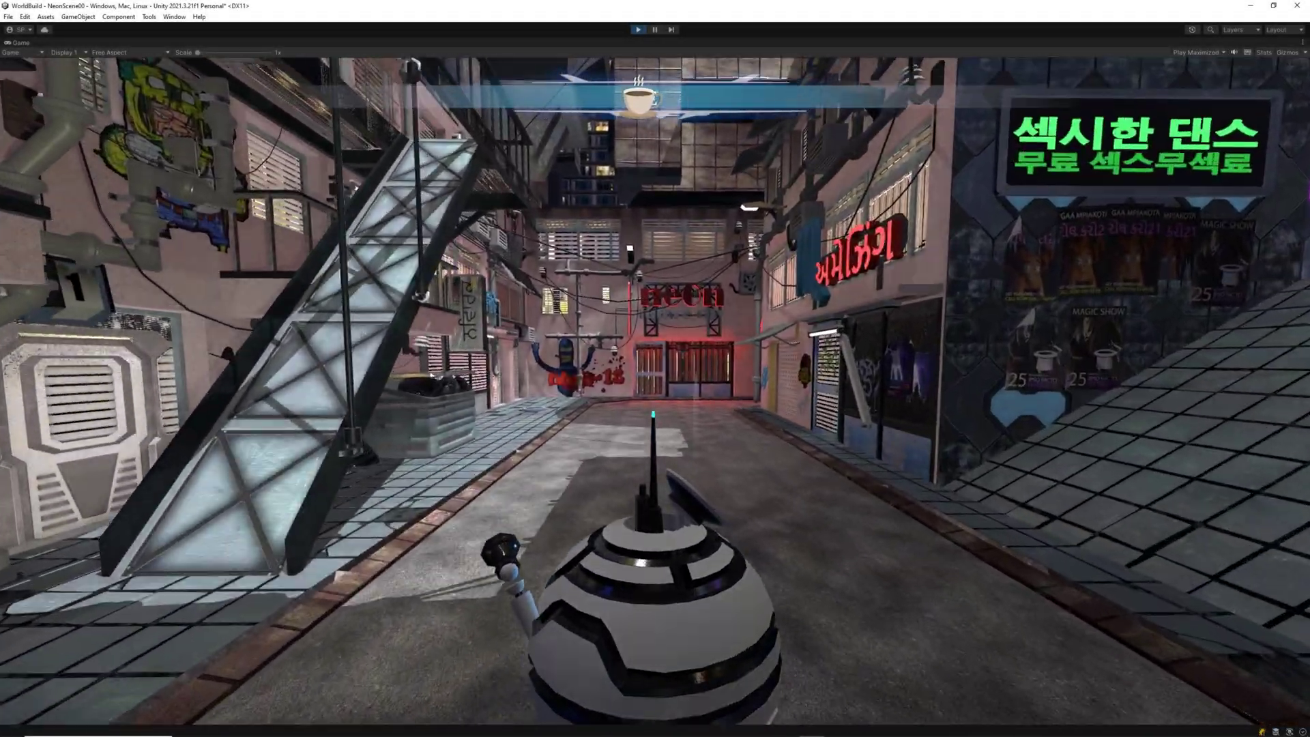
{"action": "key", "text": "w"}
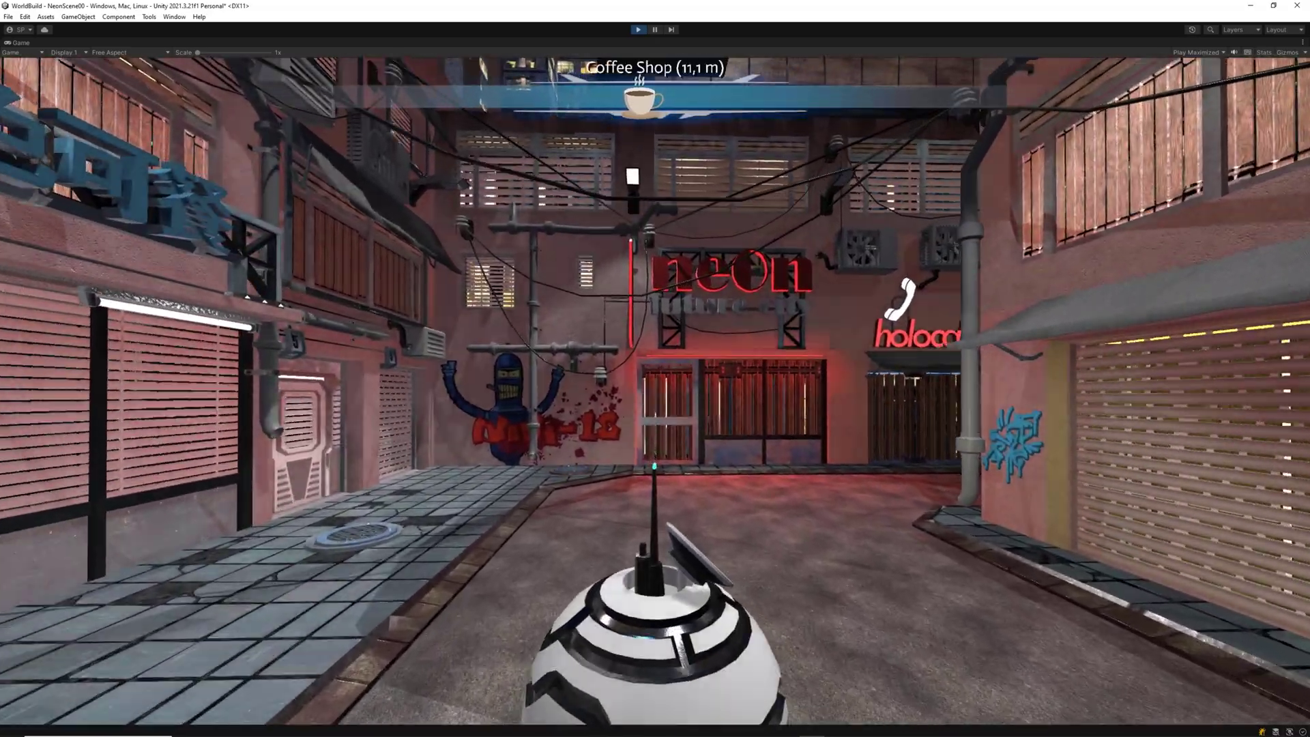
{"action": "key", "text": "s"}
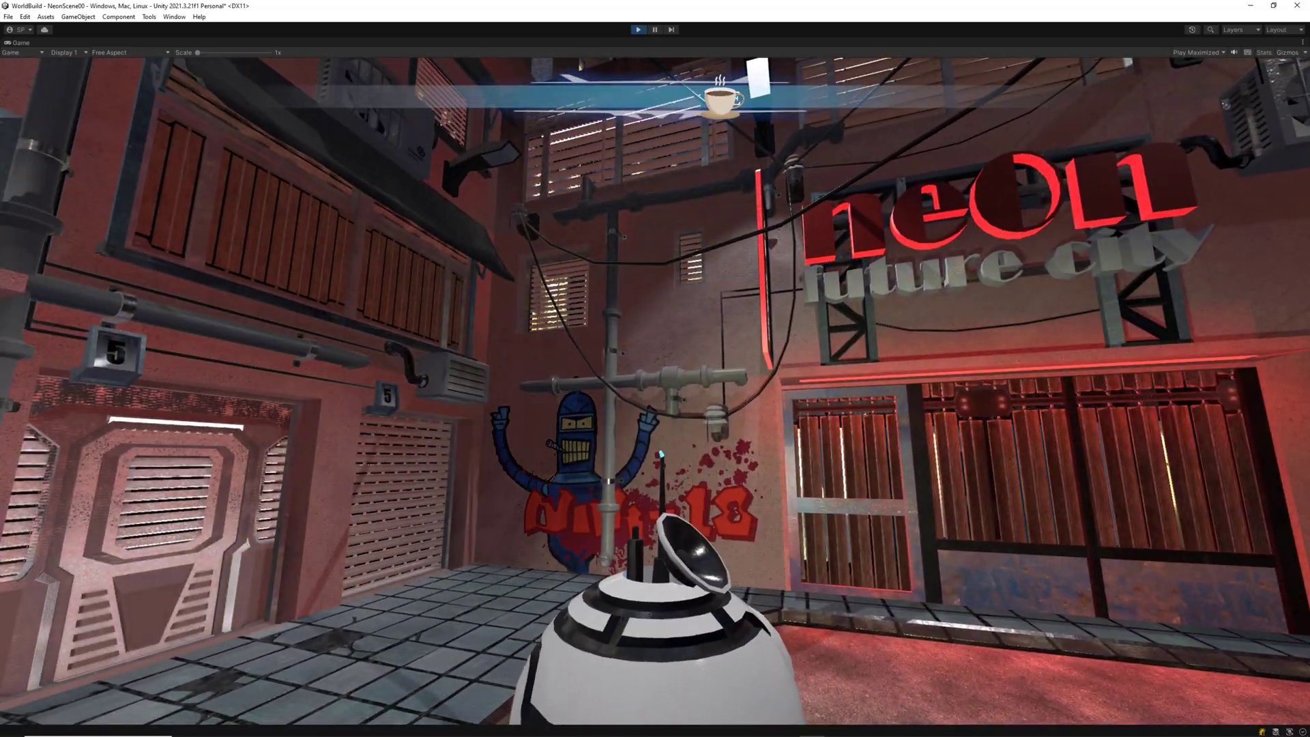
{"action": "key", "text": "s"}
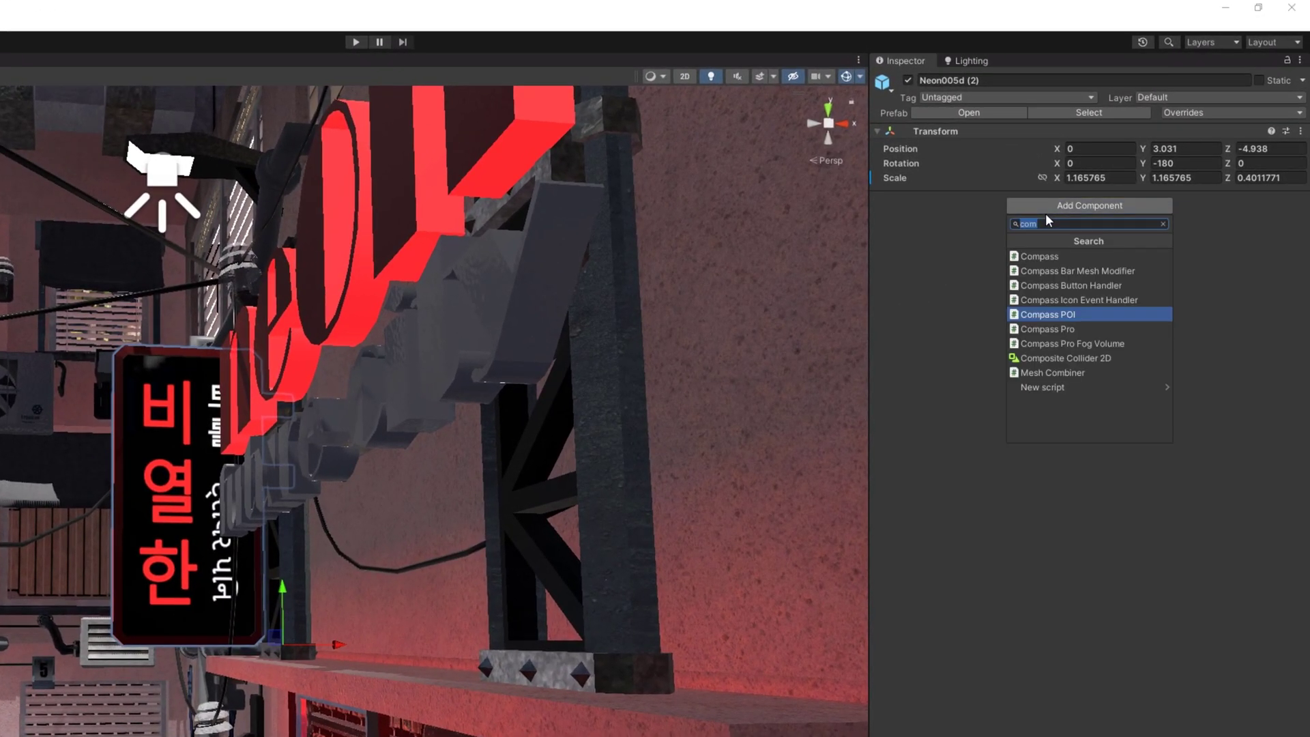
Add an Always Visible Compass POI to the sign, keeping min distance override 1 and visited-only title.
{"action": "left_click", "coordinate": [1062, 314]}
{"action": "left_click", "coordinate": [1085, 280]}
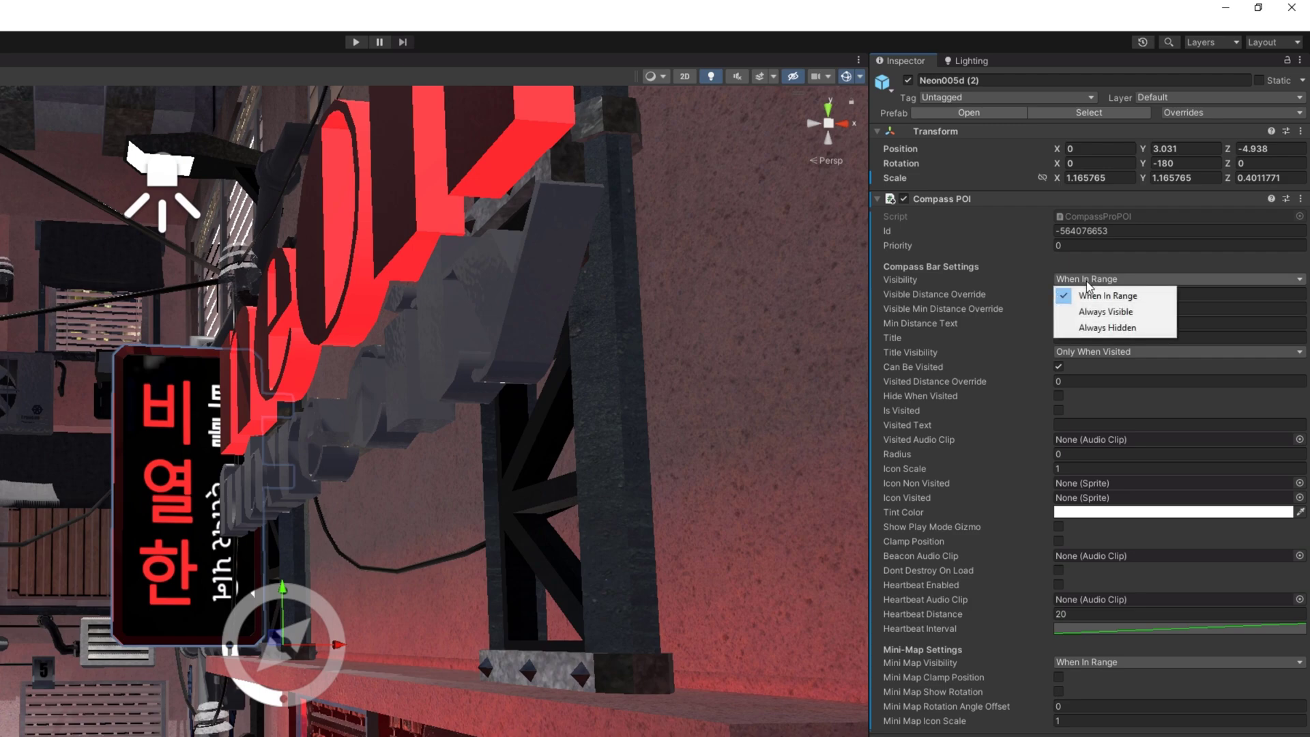
{"action": "left_click", "coordinate": [1114, 310]}
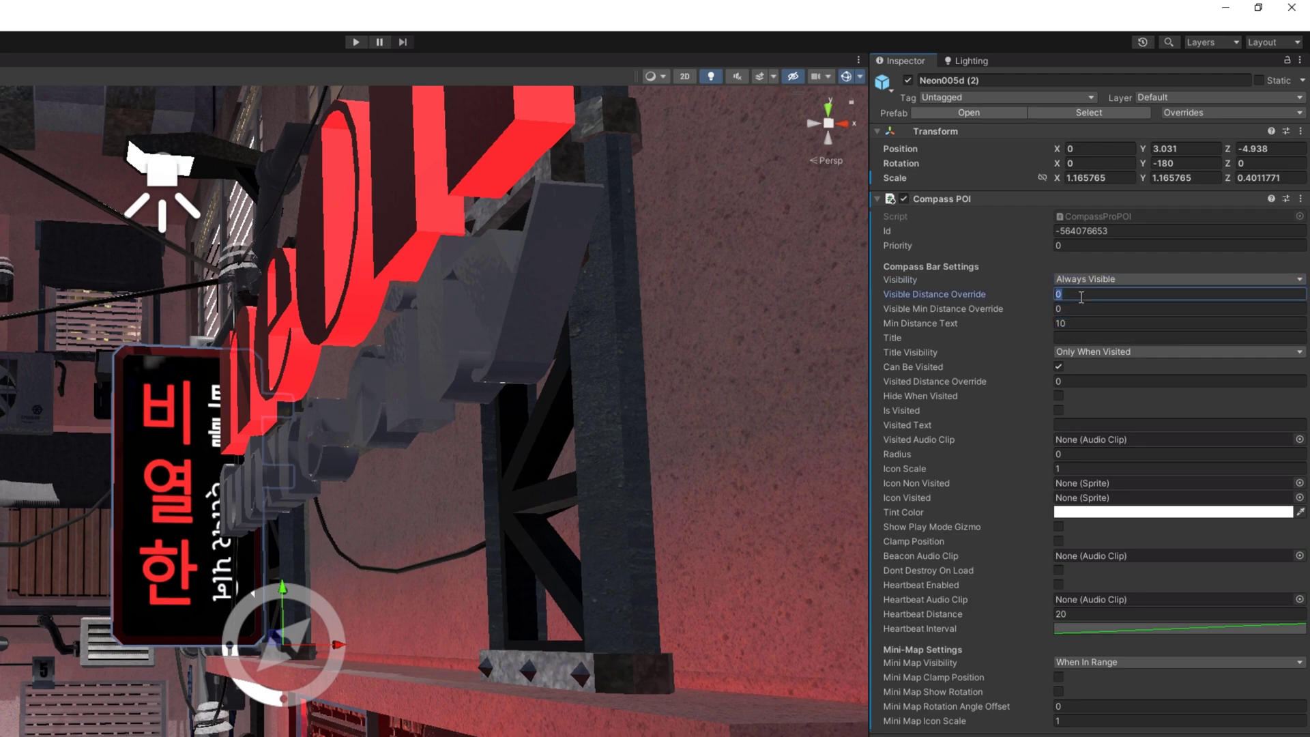
{"action": "left_click", "coordinate": [1066, 341]}
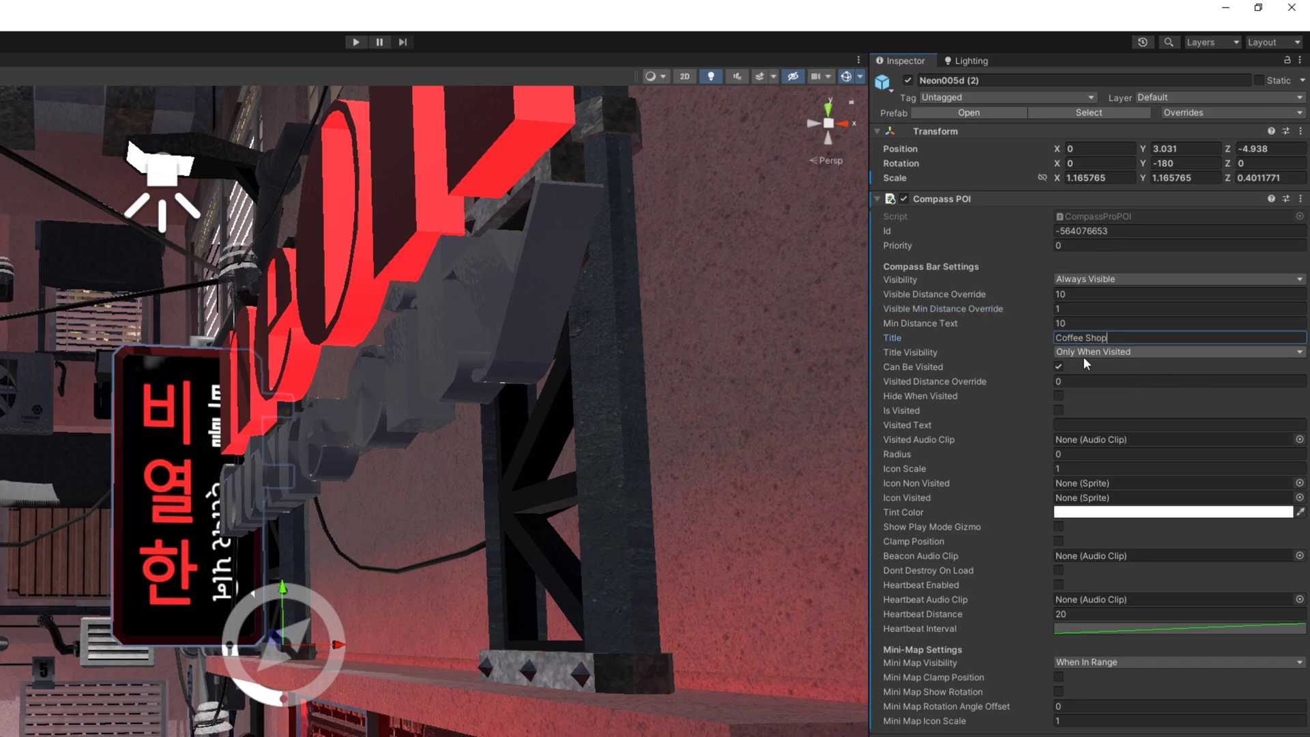
{"action": "left_click", "coordinate": [1094, 354]}
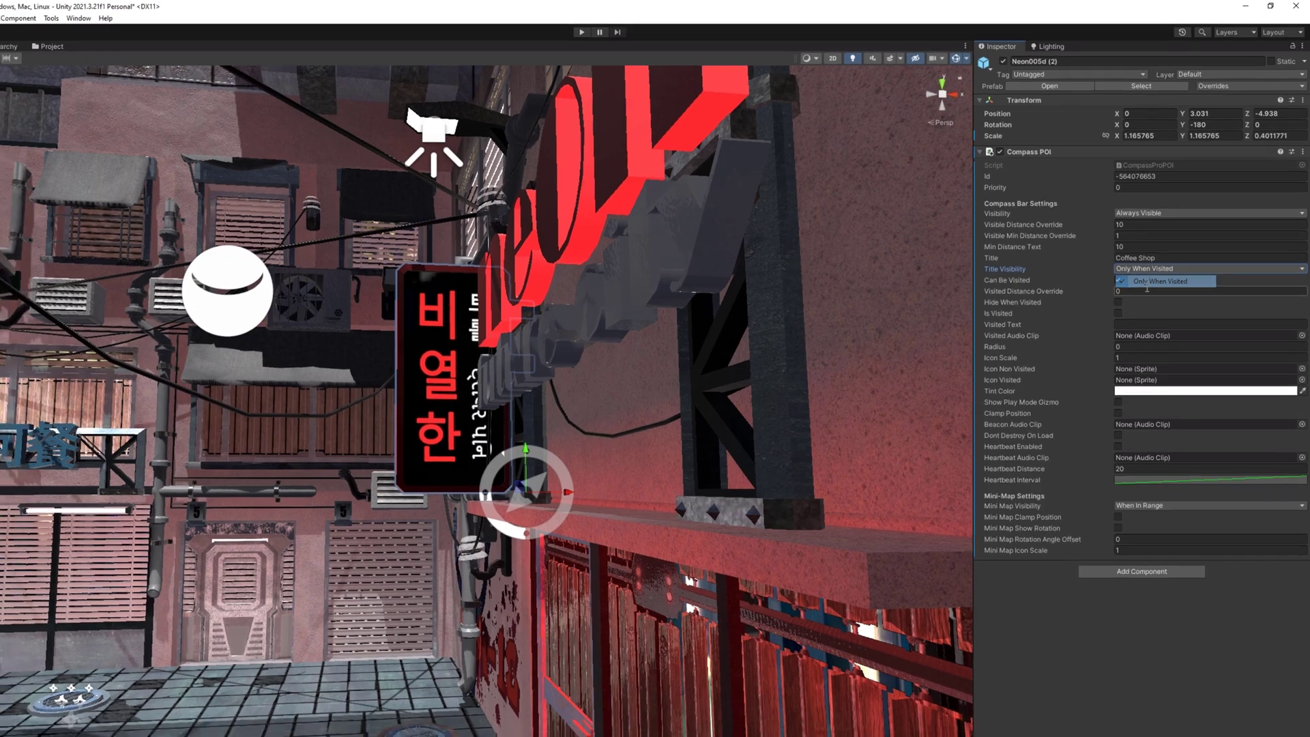
{"action": "left_click", "coordinate": [1097, 374]}
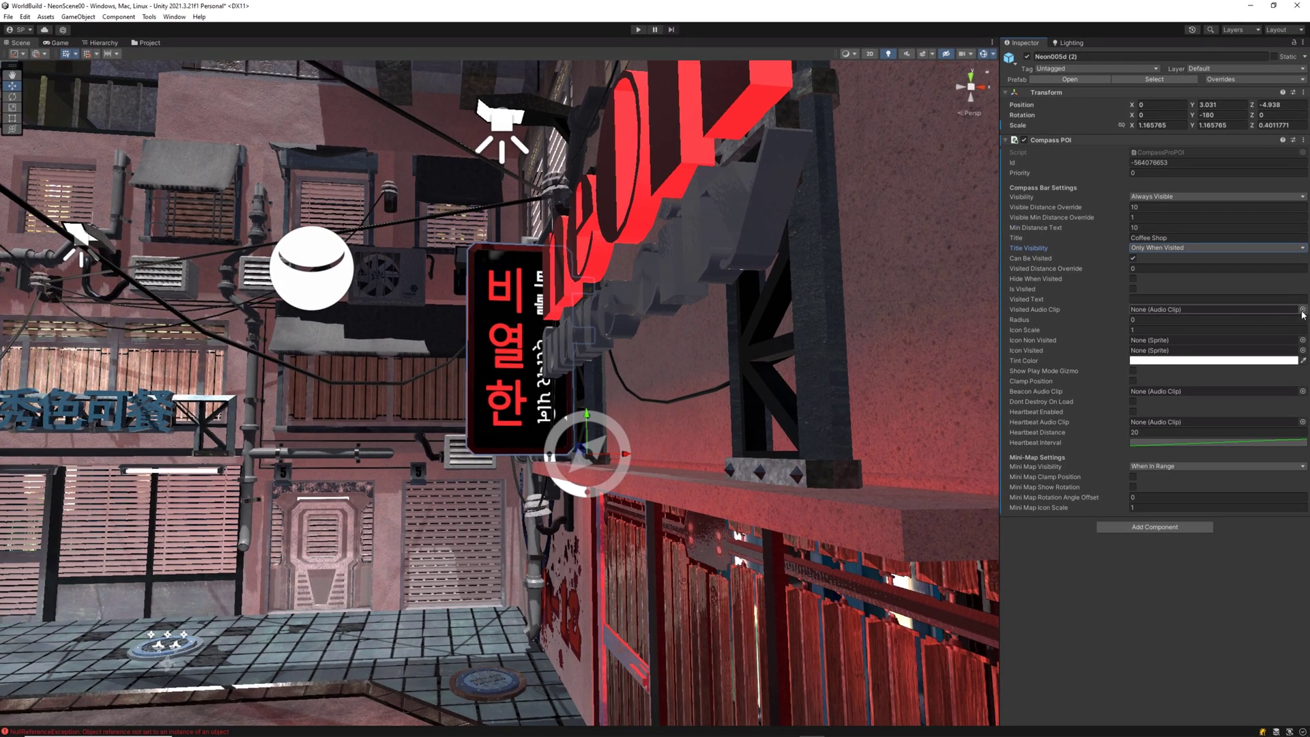
Assign the coffee sprite to Icon Non Visited and Icon Visited, and reveal1 as Visited Audio Clip.
{"action": "left_click", "coordinate": [1303, 340]}
{"action": "scroll", "coordinate": [1206, 554], "scroll_direction": "down", "scroll_amount": 1}
{"action": "left_click", "coordinate": [1203, 546]}
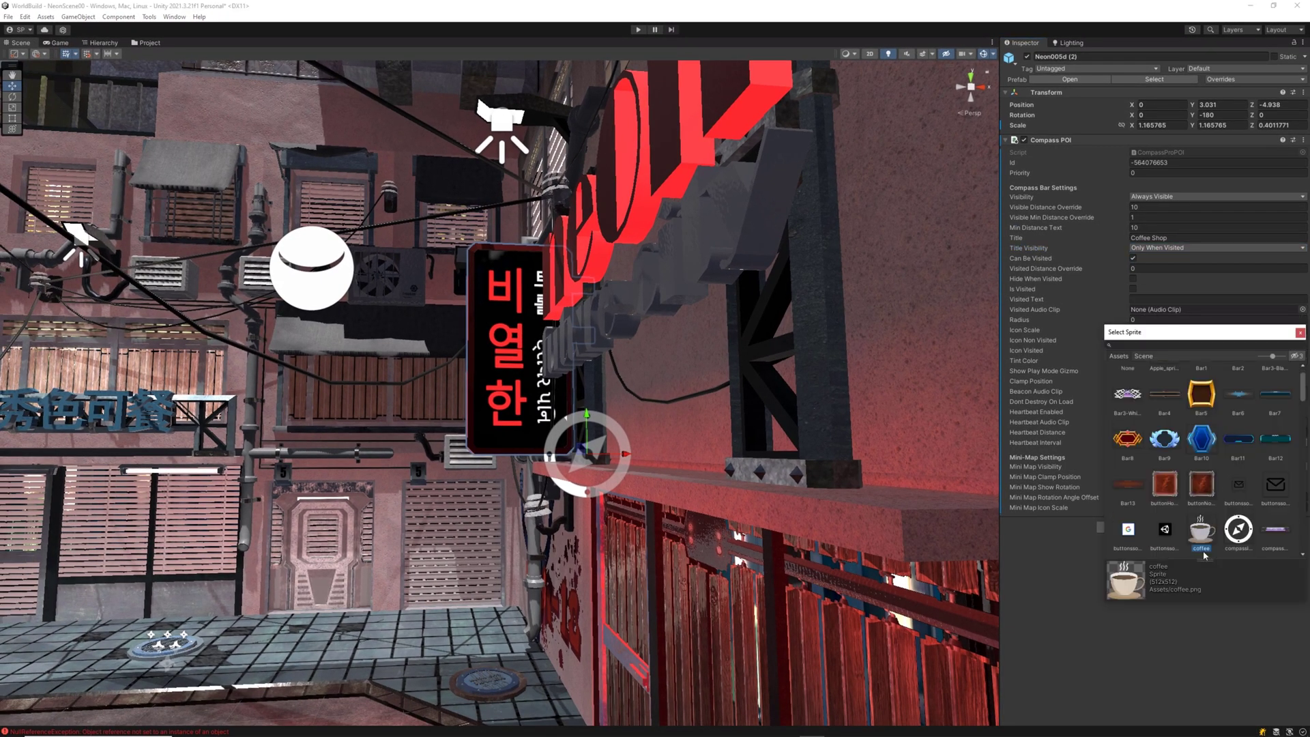
{"action": "double_click", "coordinate": [1202, 546]}
{"action": "left_click", "coordinate": [1303, 350]}
{"action": "scroll", "coordinate": [1201, 546], "scroll_direction": "down", "scroll_amount": 1}
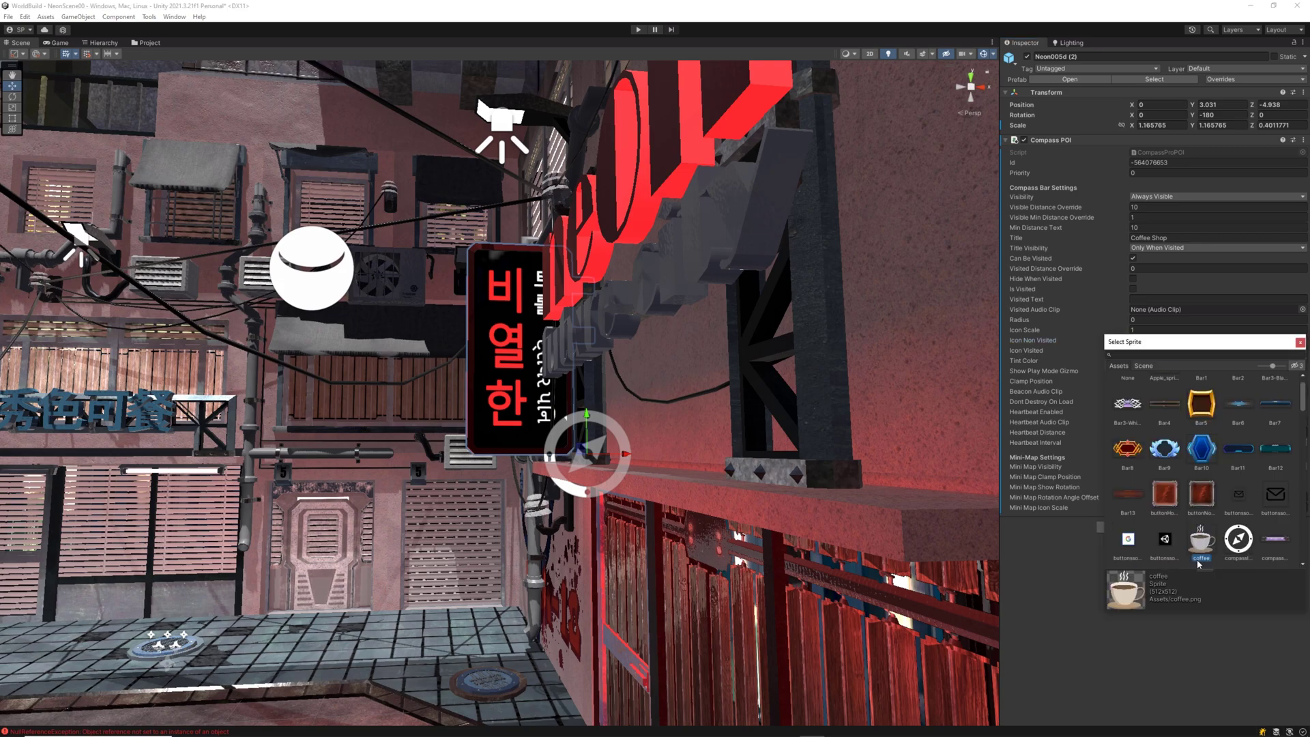
{"action": "double_click", "coordinate": [1126, 587]}
{"action": "left_click", "coordinate": [1302, 310]}
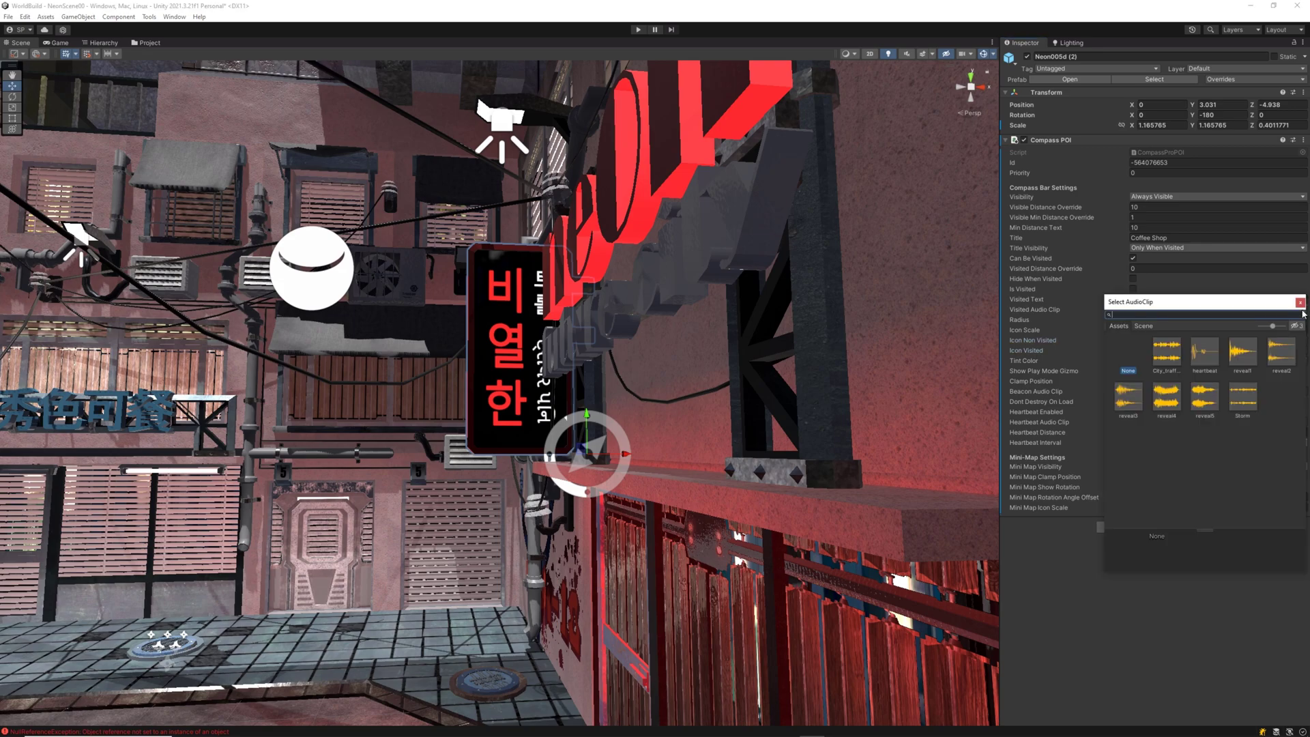
{"action": "double_click", "coordinate": [1242, 357]}
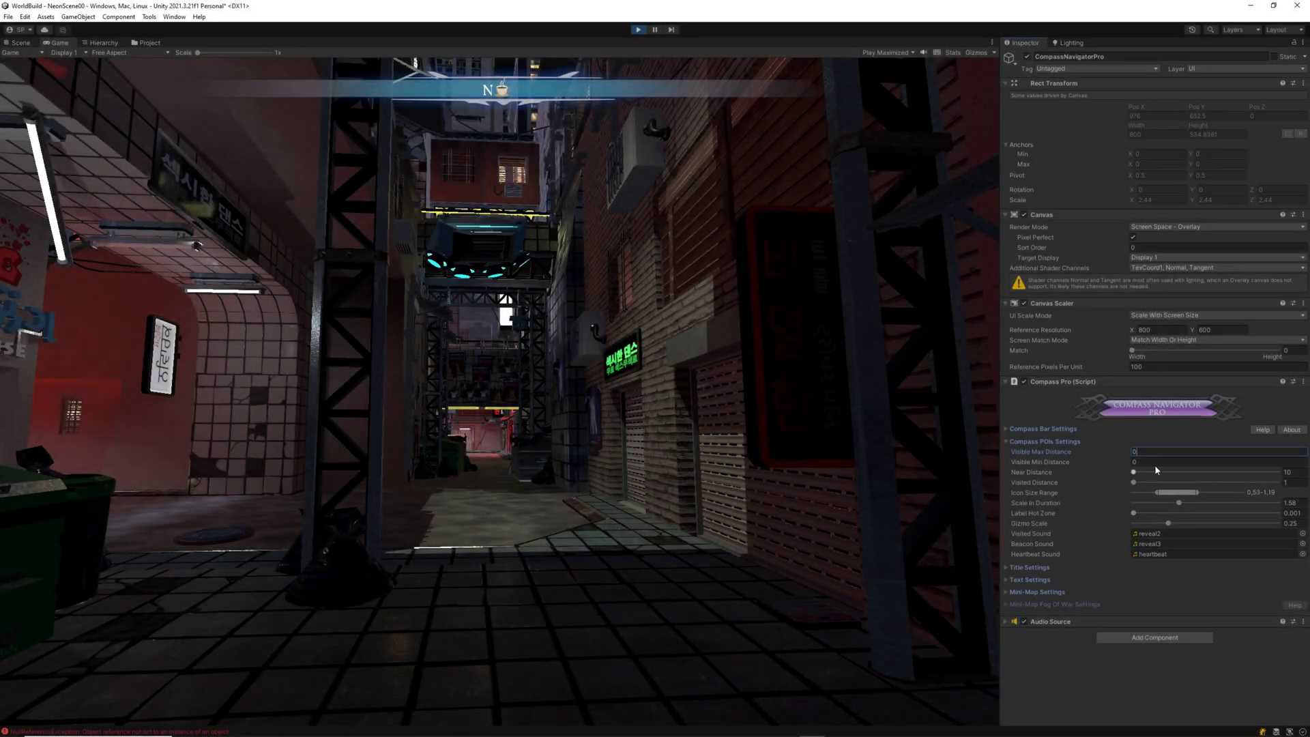
Set visible max distance 3.47, near distance 7723 and icon size range 1.35–2.00.
{"action": "left_click_drag", "start_coordinate": [1121, 453], "coordinate": [1248, 476]}
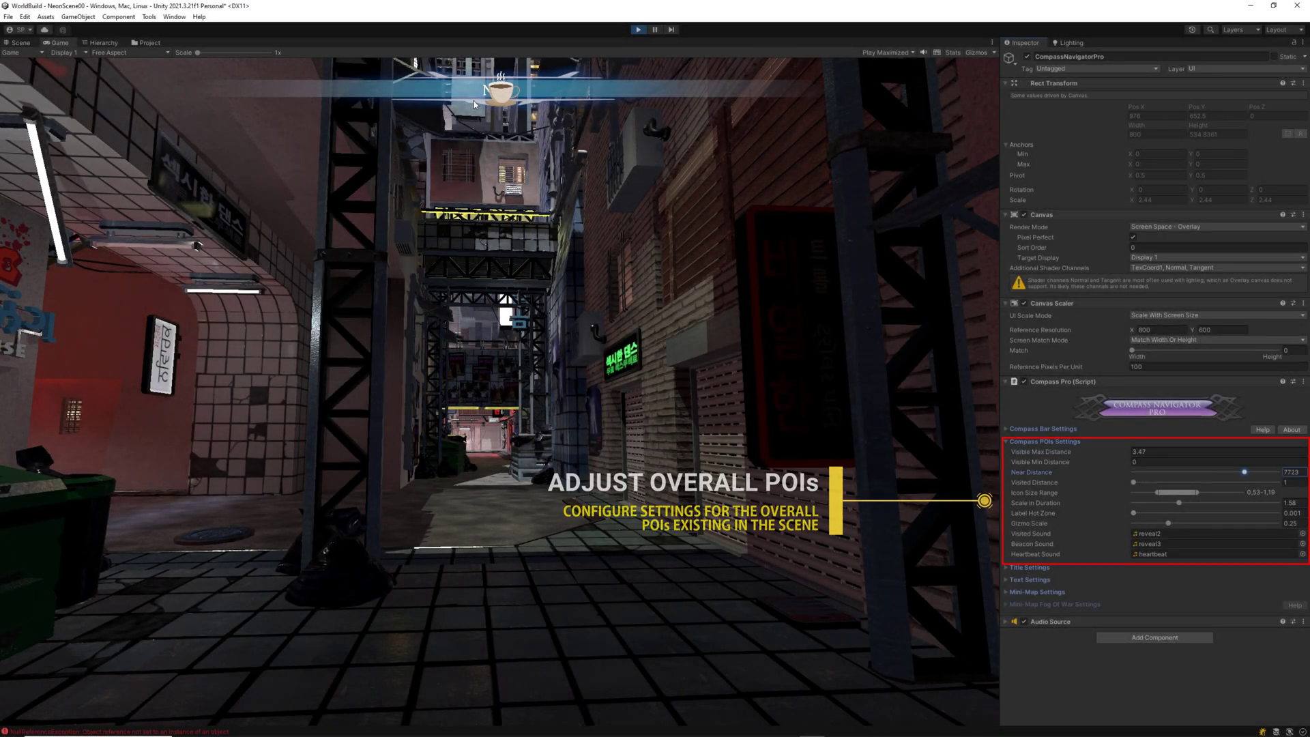
{"action": "left_click_drag", "start_coordinate": [1172, 493], "coordinate": [1237, 497]}
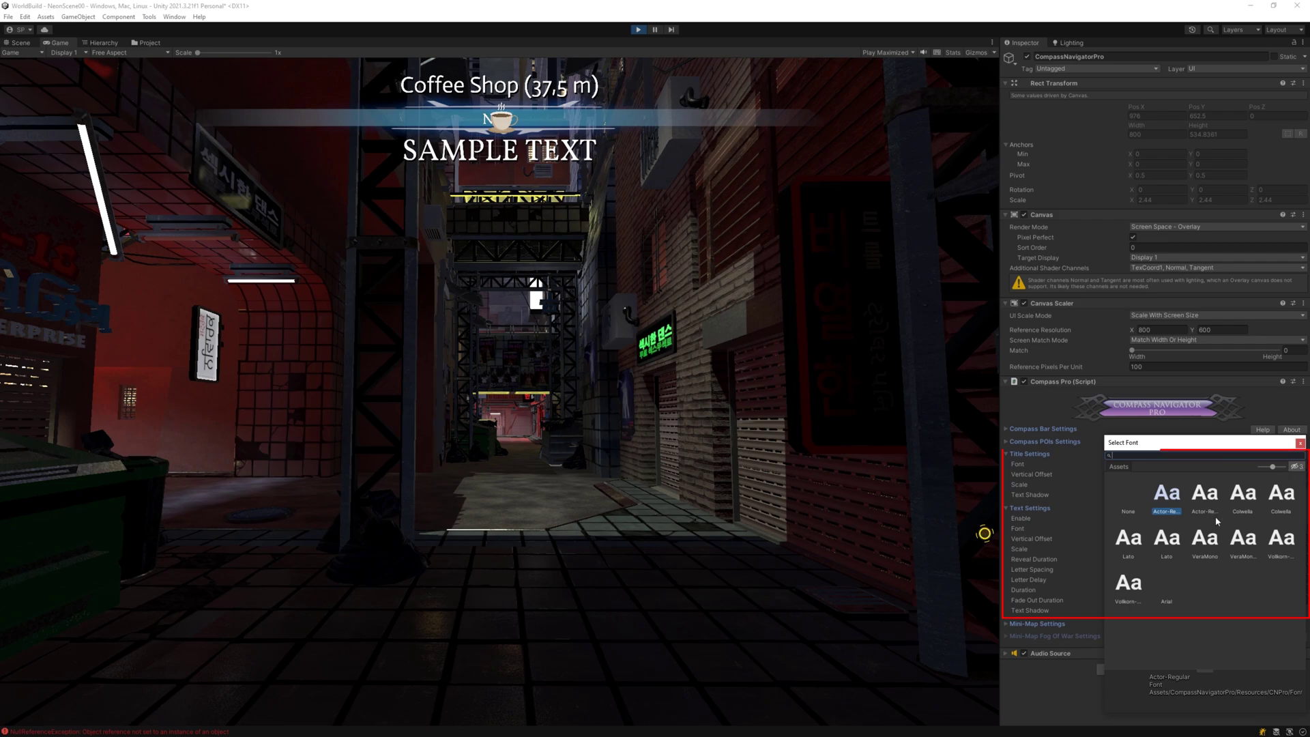
Use Vollkorn-Regular for title and text fonts, with title offset 32 and text offset -32.
{"action": "double_click", "coordinate": [1128, 582]}
{"action": "left_click_drag", "start_coordinate": [1208, 472], "coordinate": [1142, 490]}
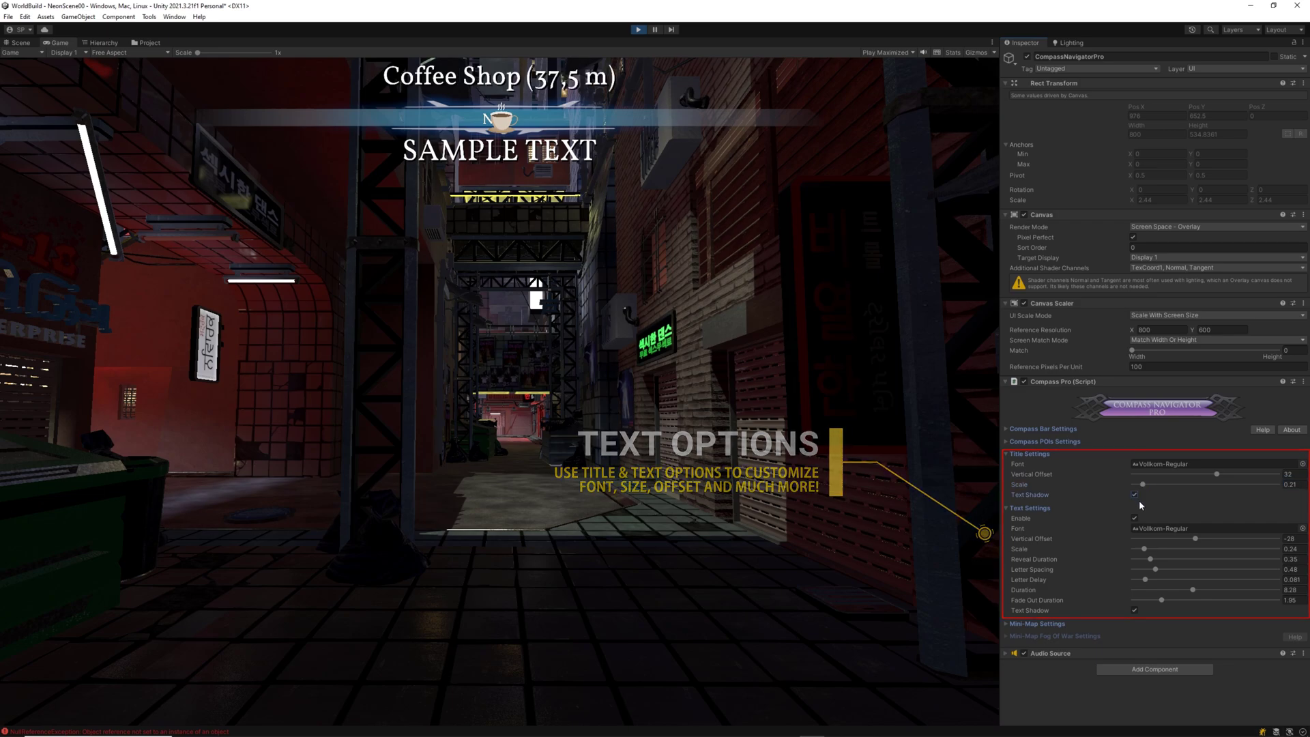
{"action": "left_click", "coordinate": [1300, 531]}
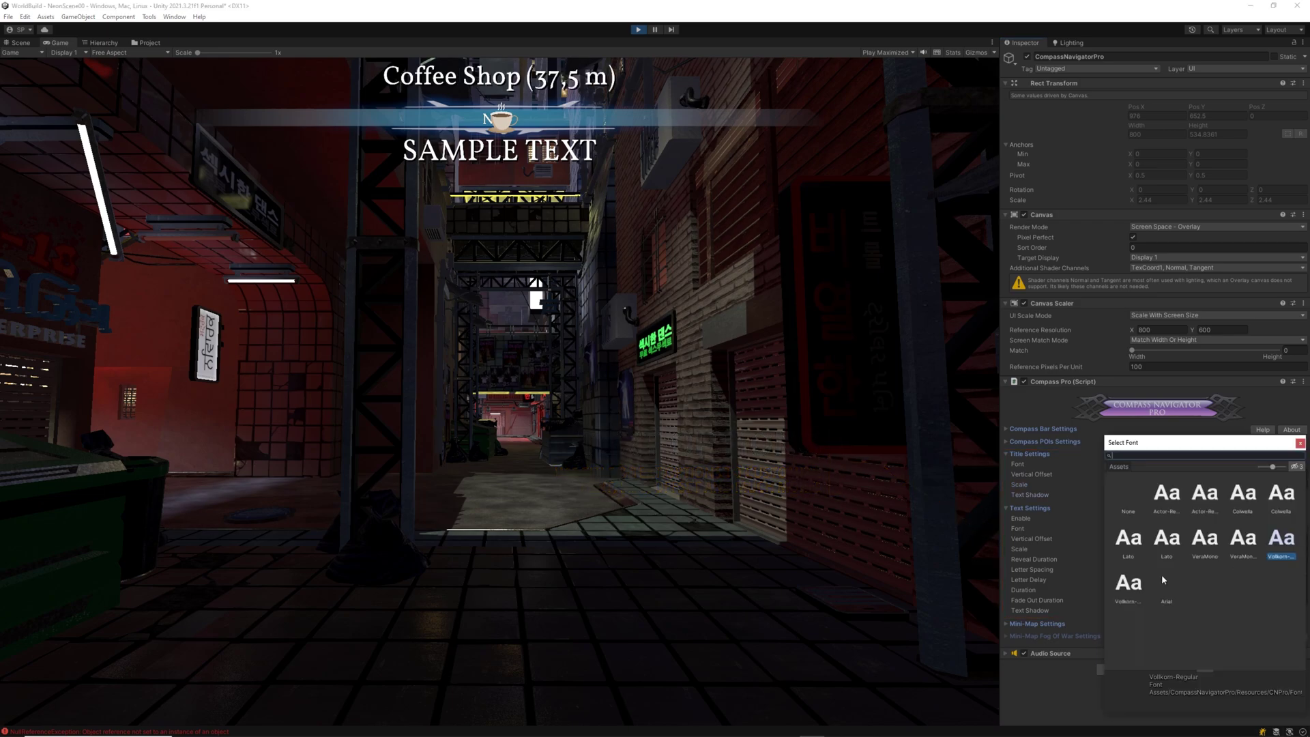
{"action": "double_click", "coordinate": [1128, 581]}
{"action": "mouse_move", "coordinate": [1195, 540]}
{"action": "left_mouse_down"}
{"action": "mouse_move", "coordinate": [1216, 538]}
{"action": "mouse_move", "coordinate": [1196, 545]}
{"action": "left_mouse_up"}
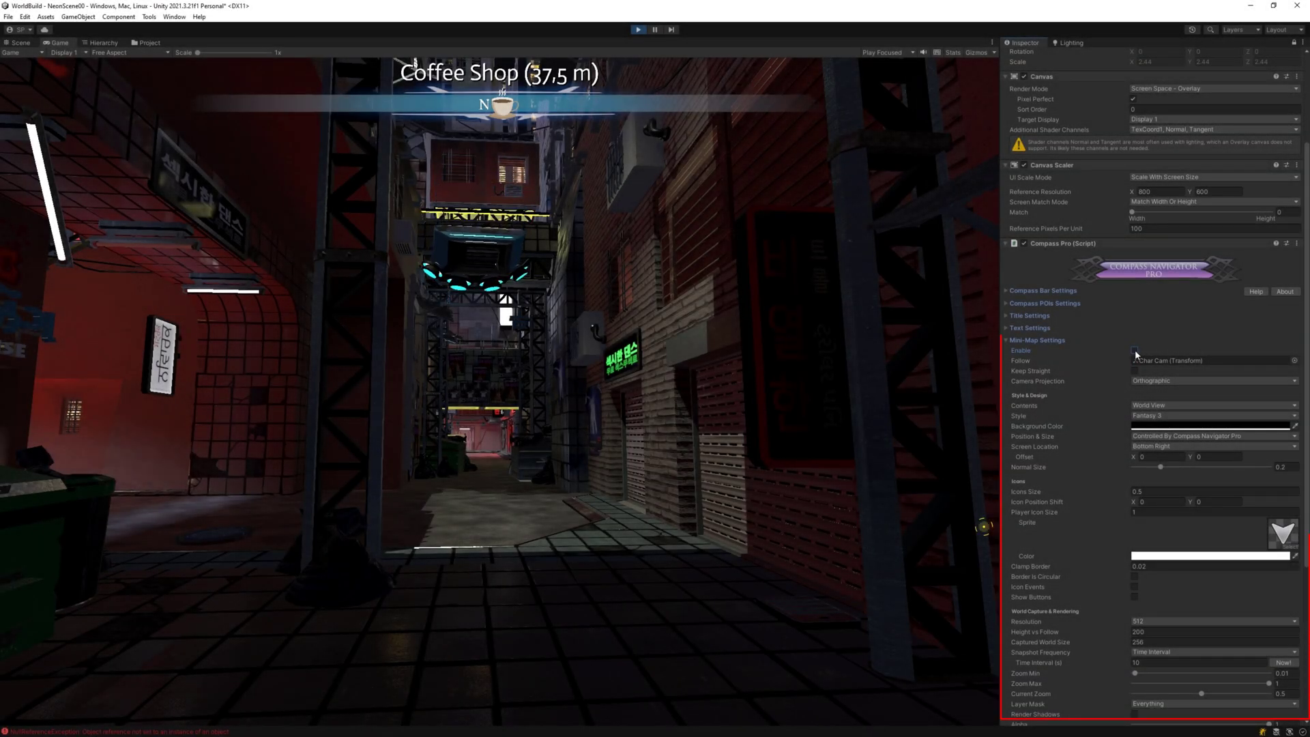
Enable the minimap and give it the Sci Fi 1 style.
{"action": "left_click", "coordinate": [1135, 350]}
{"action": "left_click", "coordinate": [1163, 415]}
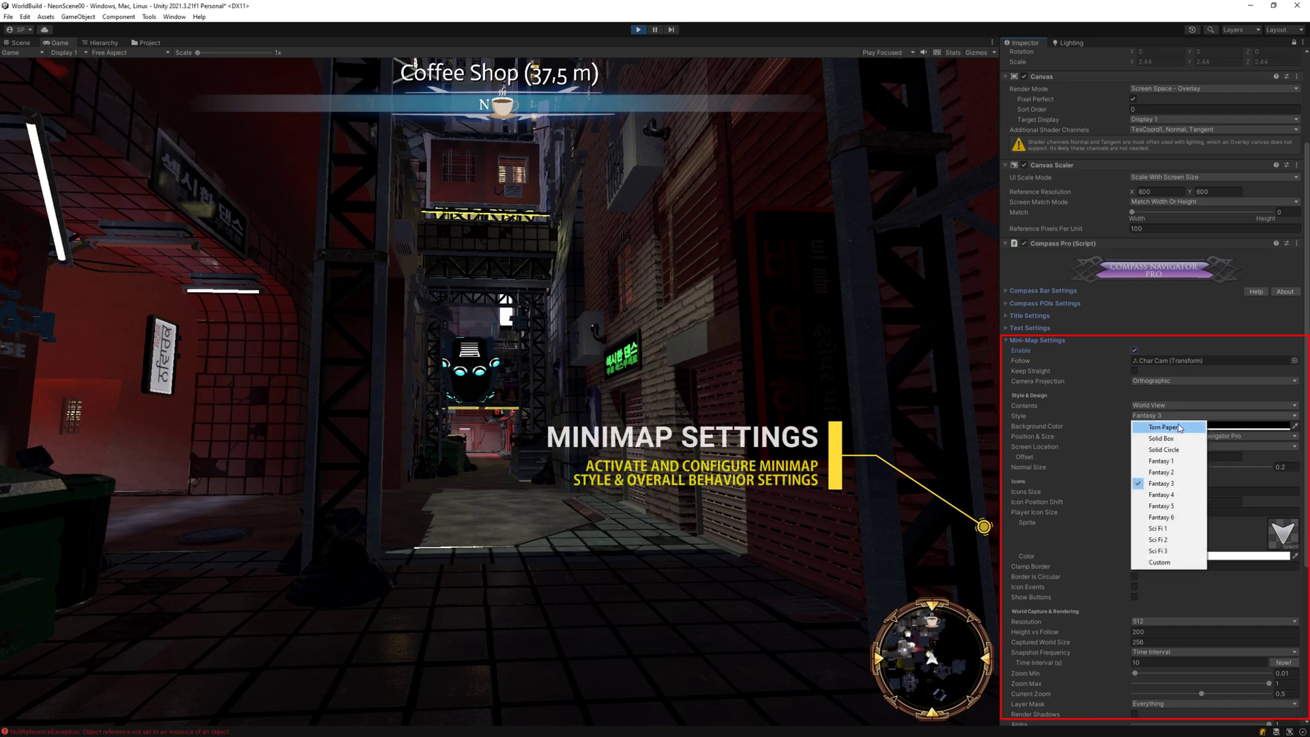
{"action": "left_click", "coordinate": [1176, 529]}
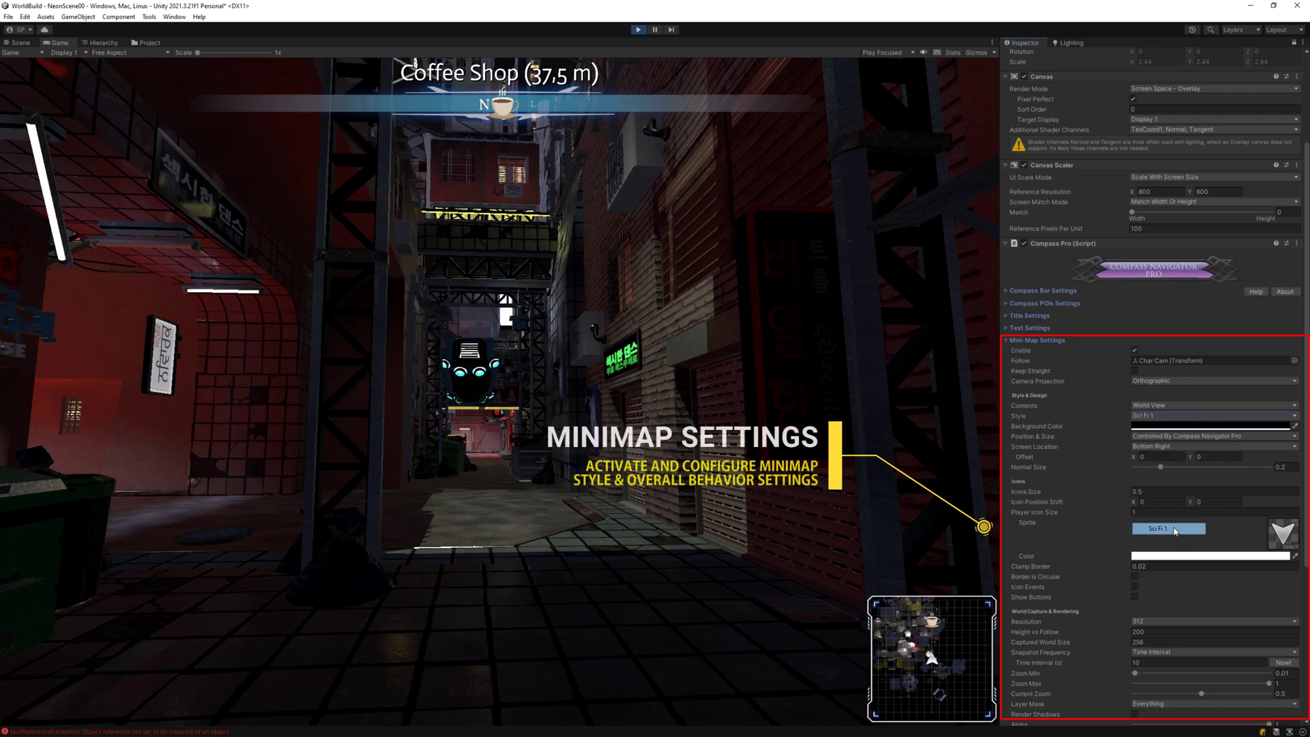
Place the minimap at Bottom Right, offset inward from the corner, with normal size 0.268.
{"action": "left_click", "coordinate": [1171, 446]}
{"action": "left_click", "coordinate": [1194, 536]}
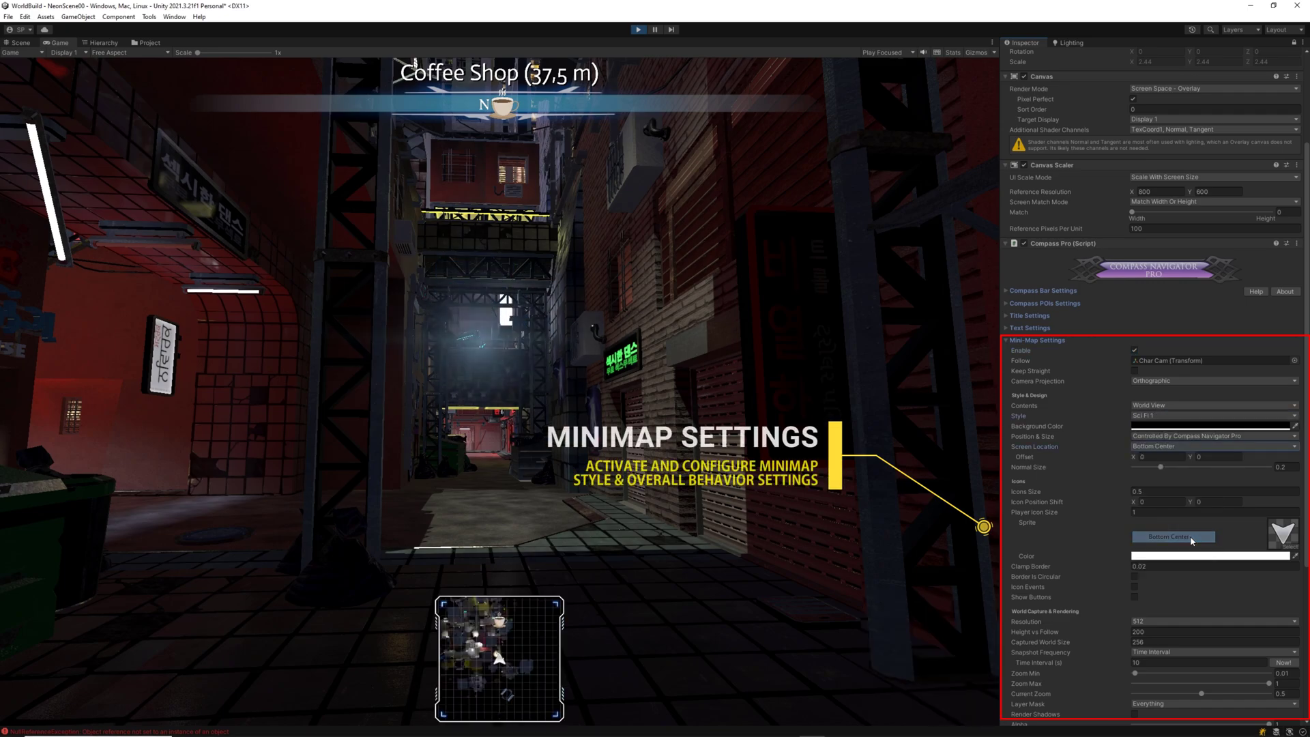
{"action": "left_click", "coordinate": [1188, 447]}
{"action": "left_click", "coordinate": [1182, 547]}
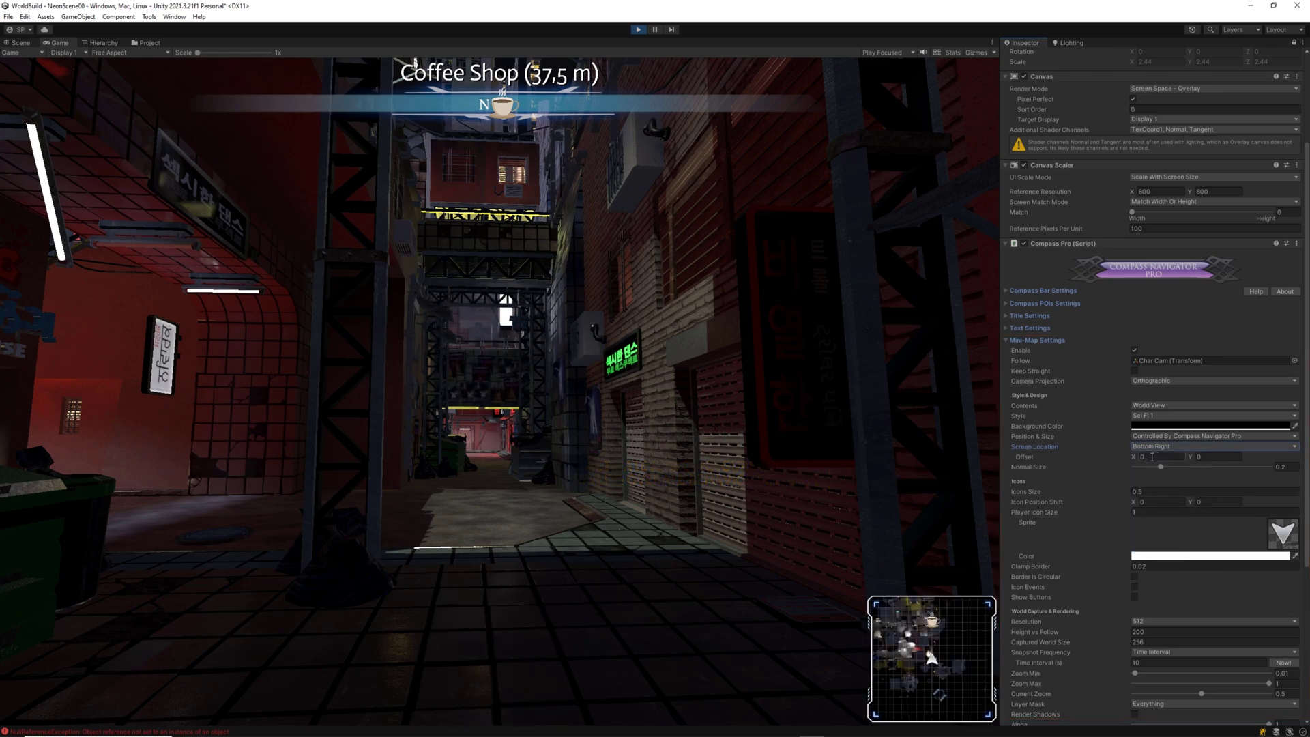
{"action": "left_click_drag", "start_coordinate": [1135, 460], "coordinate": [799, 457]}
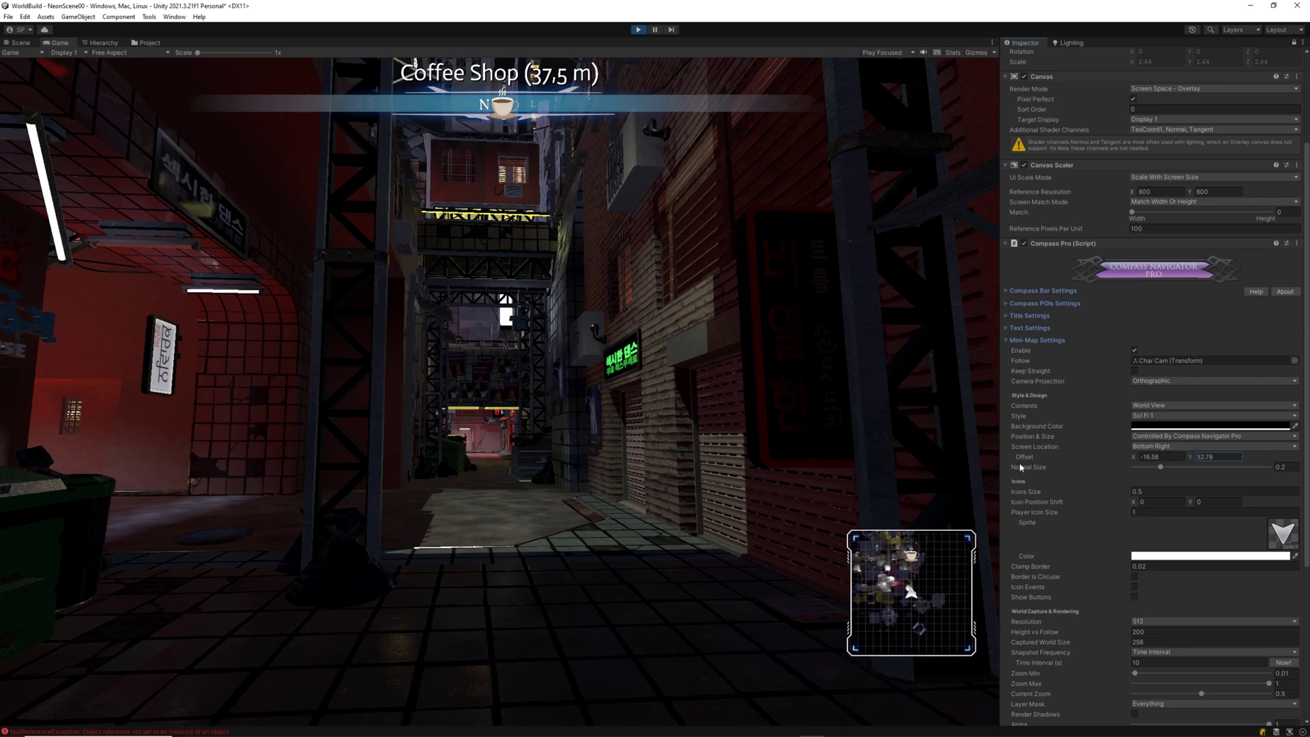
{"action": "left_click_drag", "start_coordinate": [1162, 468], "coordinate": [1173, 472]}
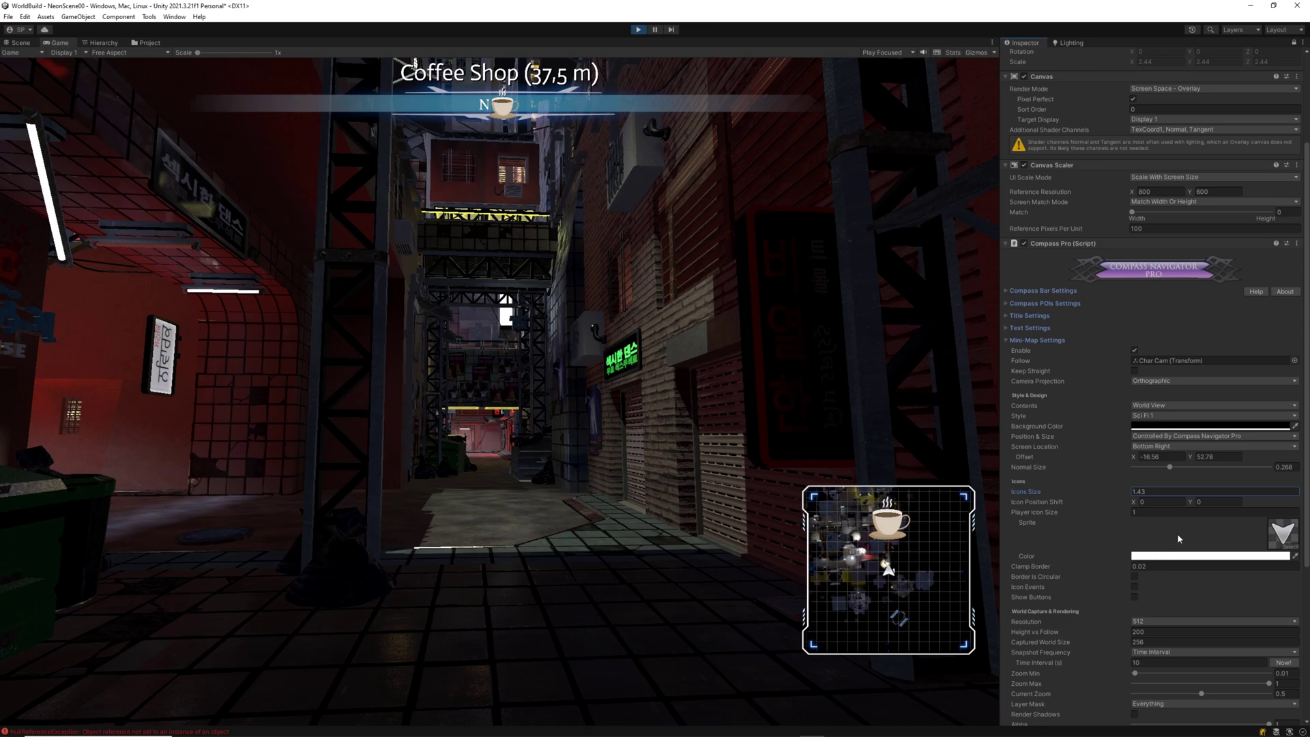
Make the mini-map follow Char Cam and keep the white arrow as the player icon.
{"action": "left_click", "coordinate": [1294, 361]}
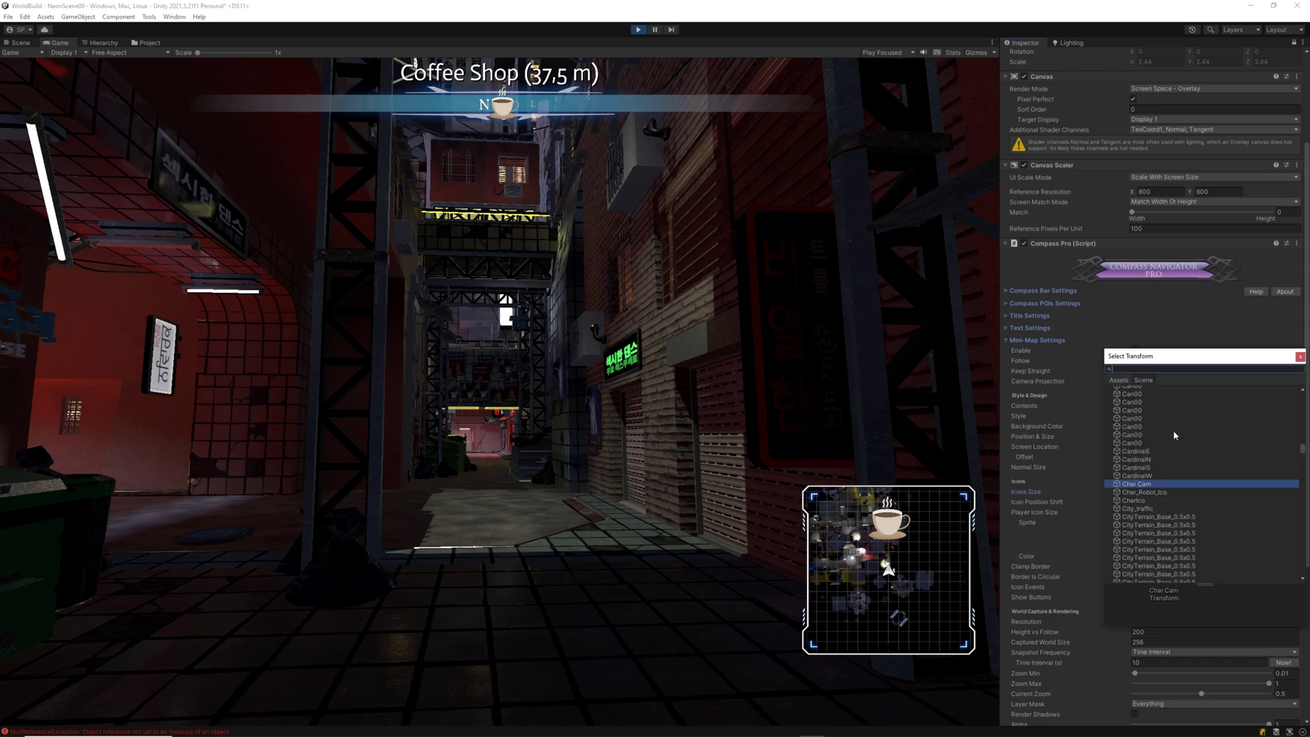
{"action": "double_click", "coordinate": [1137, 483]}
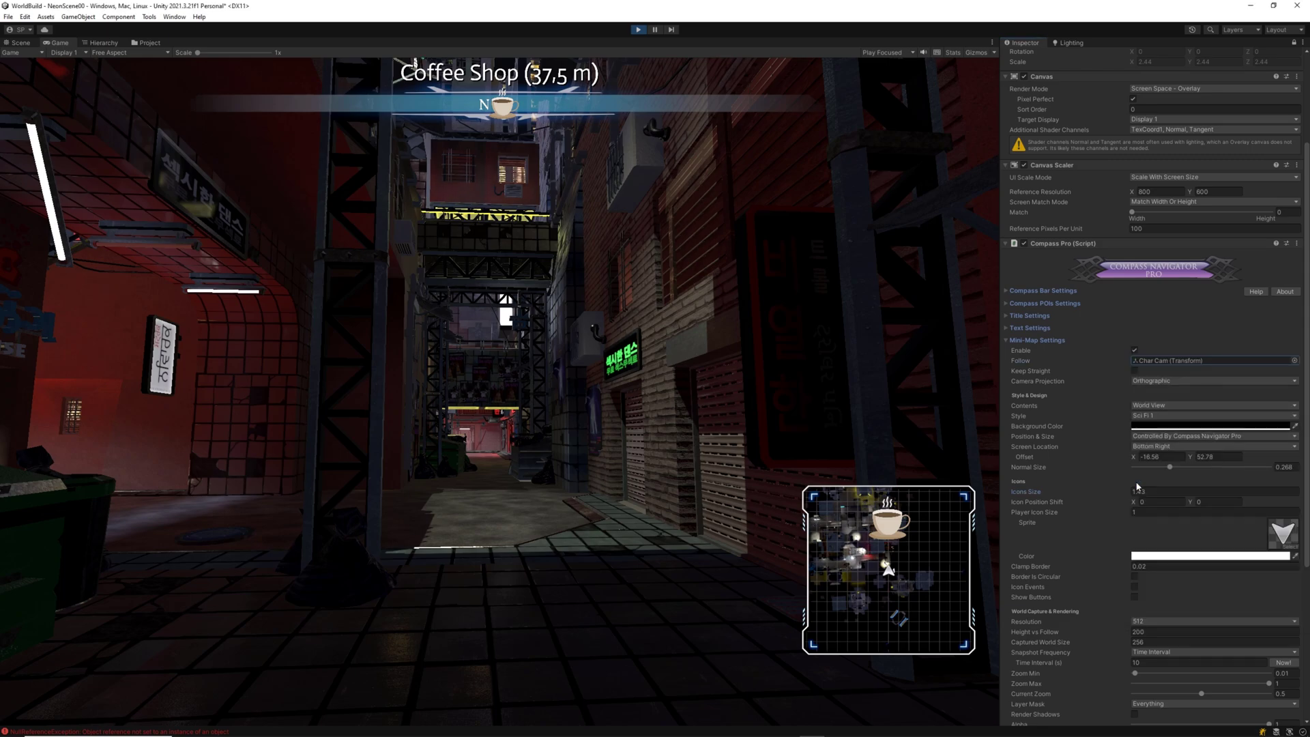
{"action": "left_click", "coordinate": [1286, 544]}
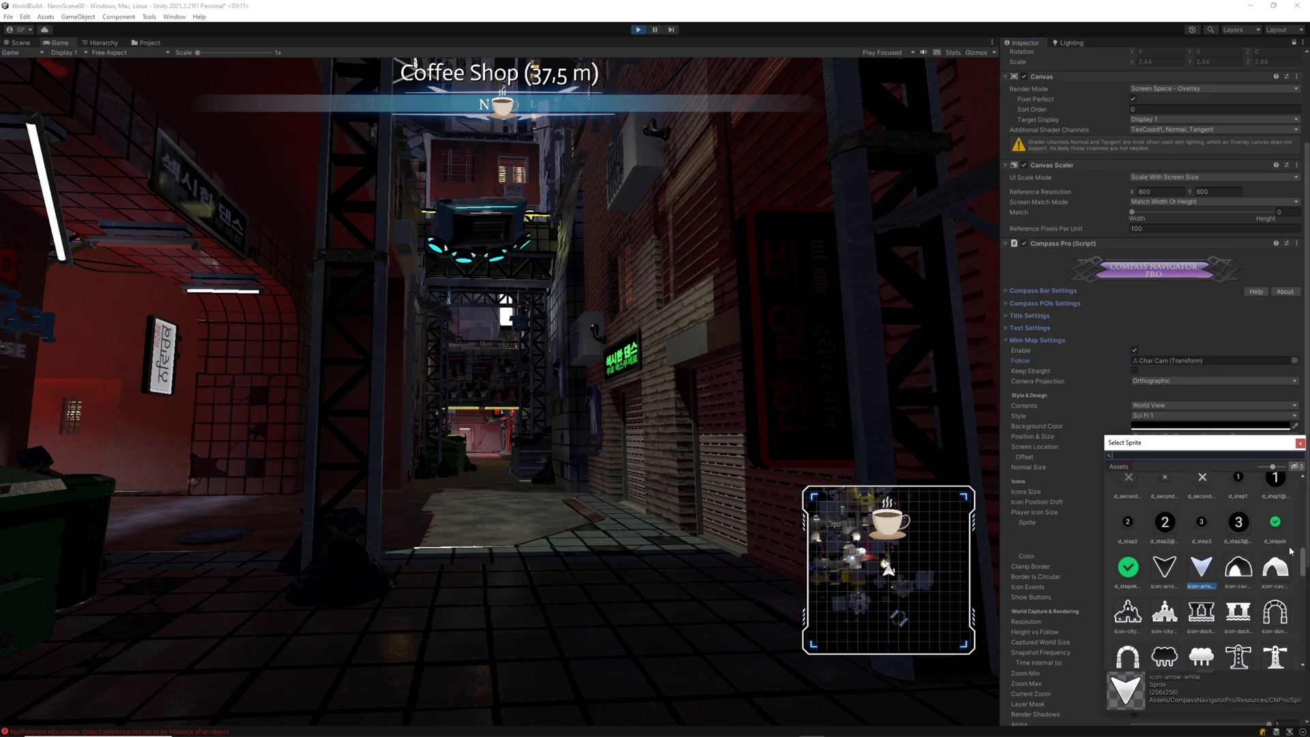
{"action": "double_click", "coordinate": [1203, 568]}
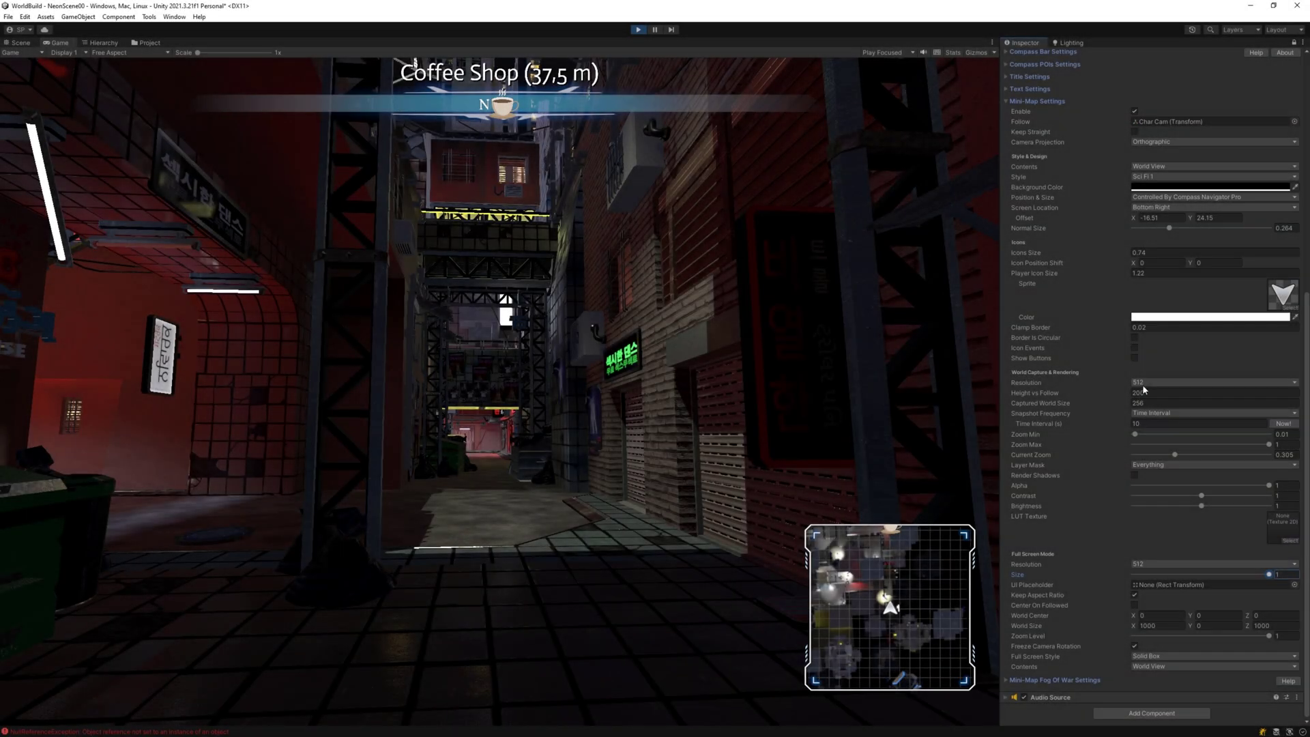
Set the mini-map capture resolution and full screen resolution to 2048.
{"action": "left_click", "coordinate": [1144, 383]}
{"action": "left_click", "coordinate": [1157, 453]}
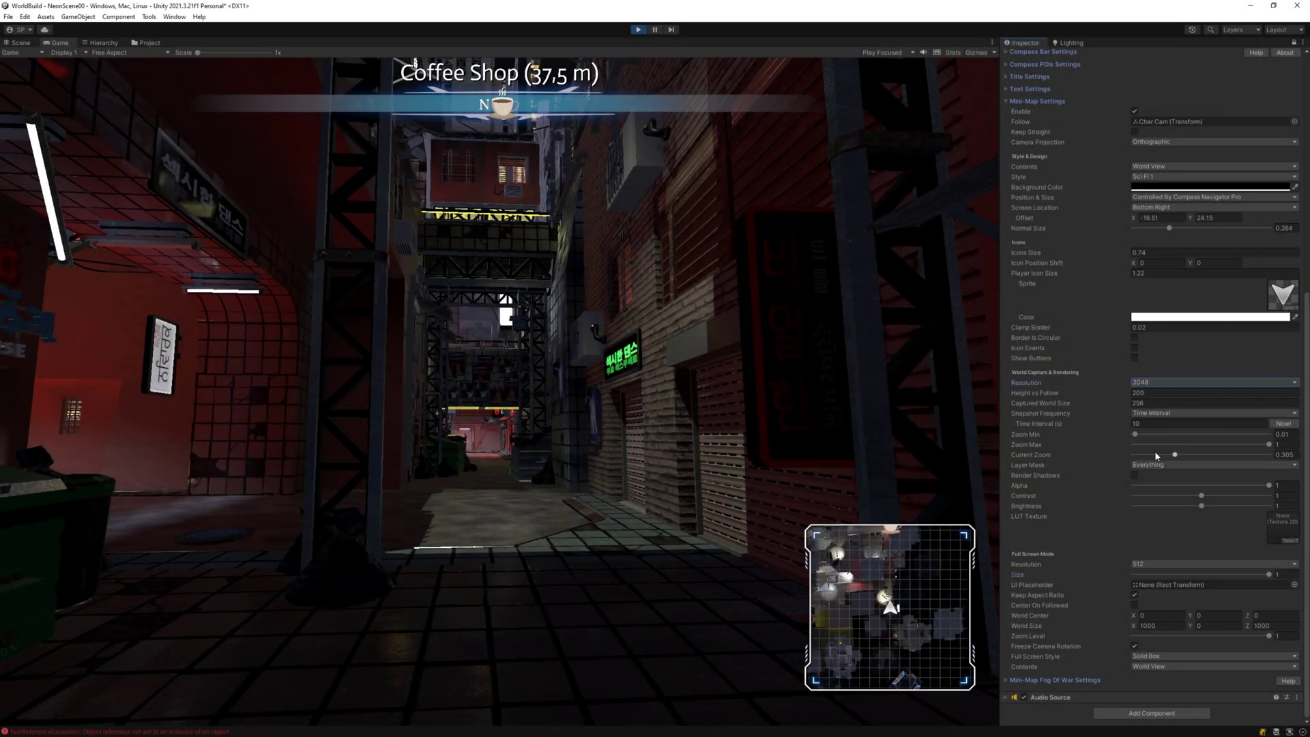
{"action": "left_click", "coordinate": [1145, 564]}
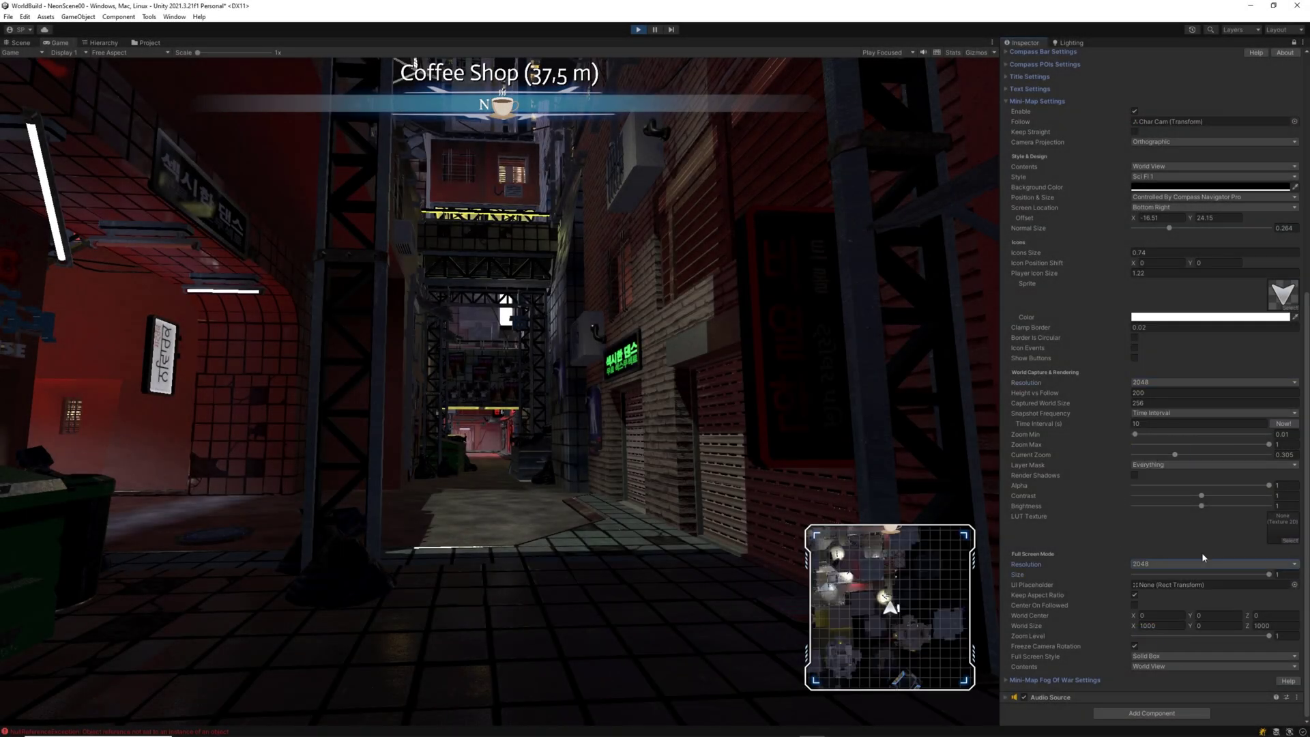
Tune the mini-map to current zoom 0.388, contrast 1.03 and brightness 1.73.
{"action": "left_click_drag", "start_coordinate": [1177, 460], "coordinate": [1188, 461]}
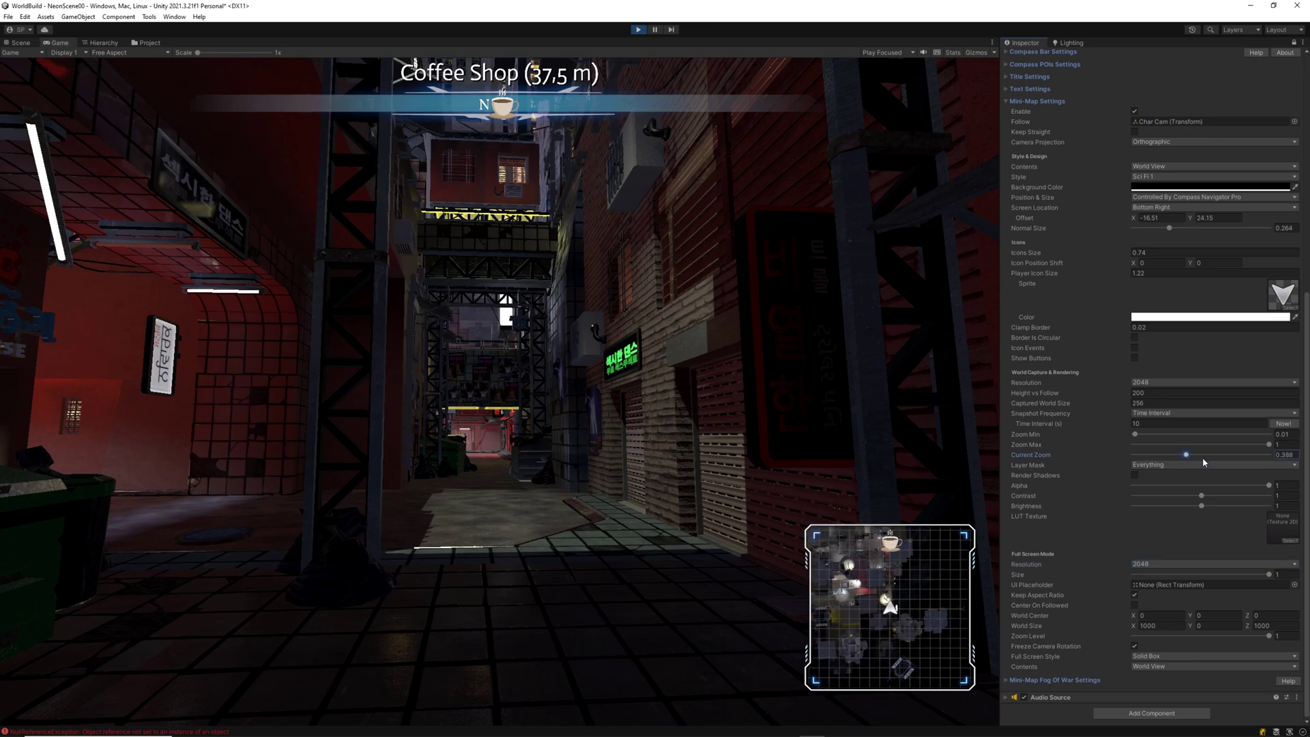
{"action": "left_click", "coordinate": [1278, 487]}
{"action": "left_click_drag", "start_coordinate": [1203, 498], "coordinate": [1253, 513]}
{"action": "left_click_drag", "start_coordinate": [1252, 513], "coordinate": [1254, 513]}
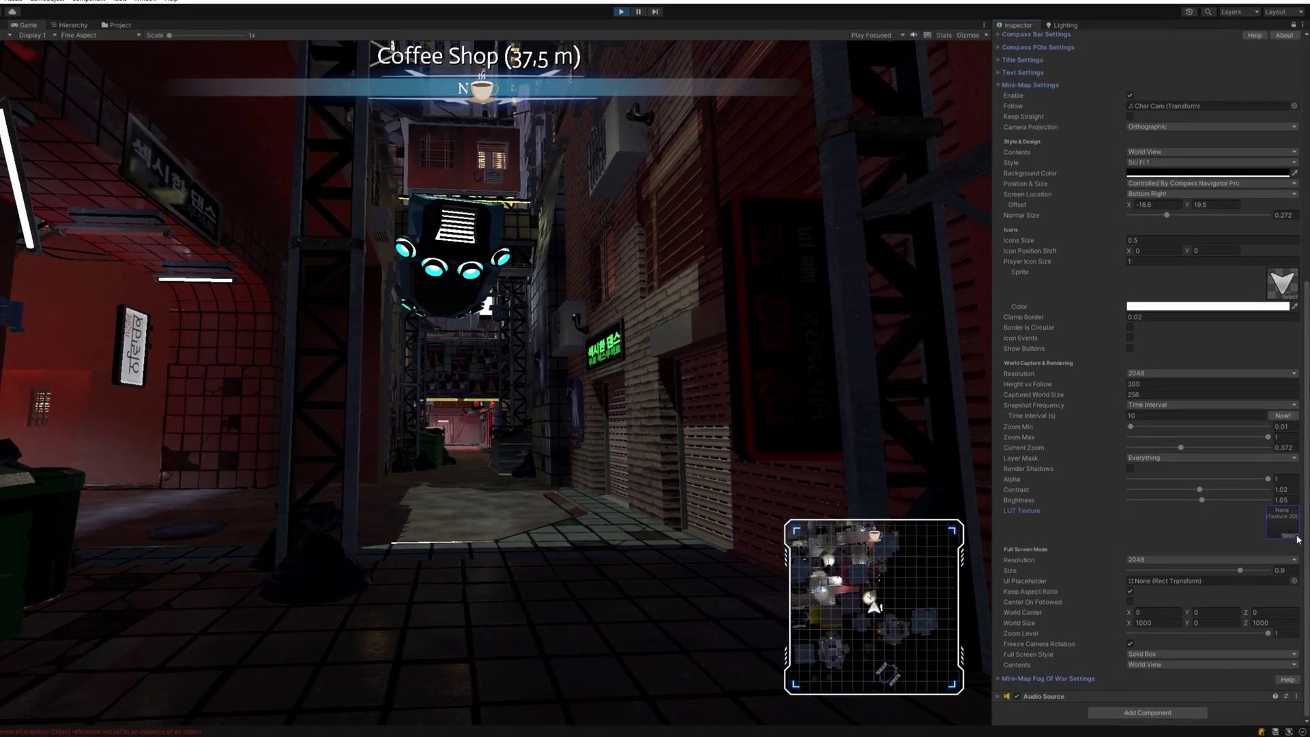
Preview the Bleach and Blue lookup textures, then assign Blue-50 as the mini-map LUT Texture.
{"action": "left_click", "coordinate": [1288, 540]}
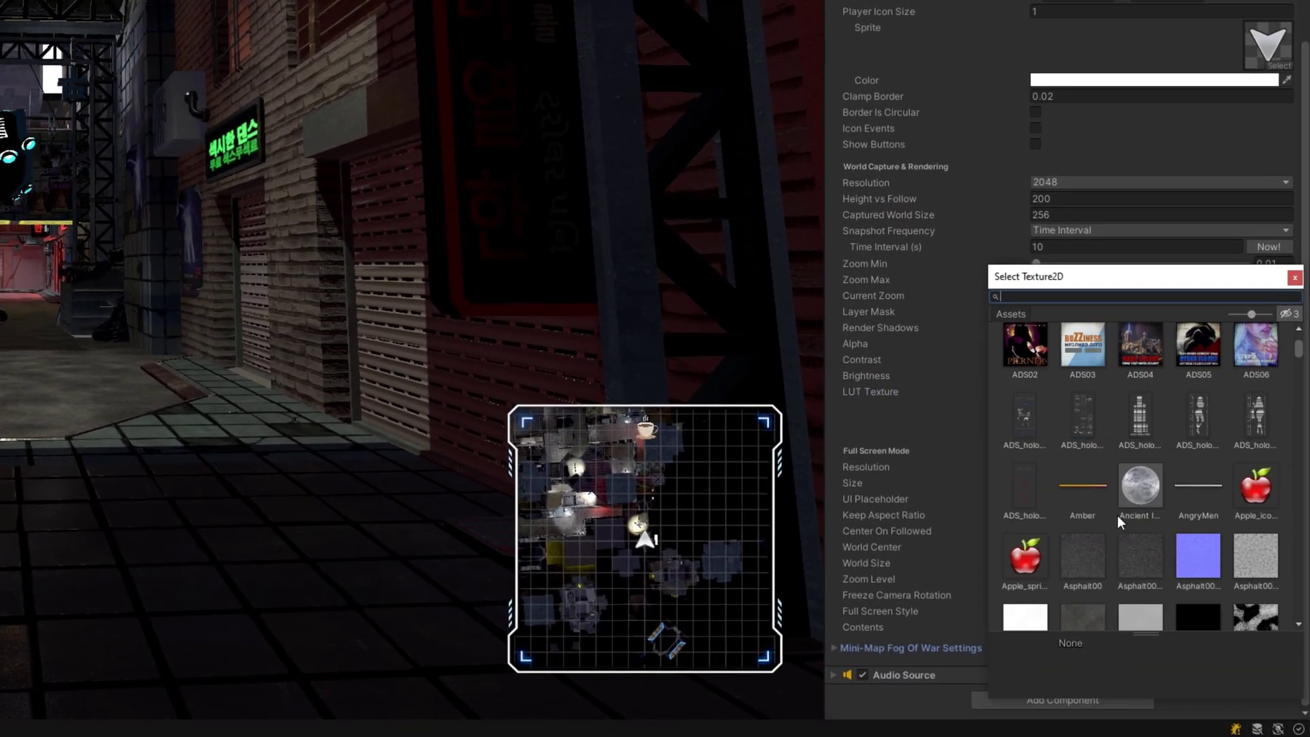
{"action": "scroll", "coordinate": [1116, 514], "scroll_direction": "down", "scroll_amount": 6}
{"action": "left_click", "coordinate": [1030, 361]}
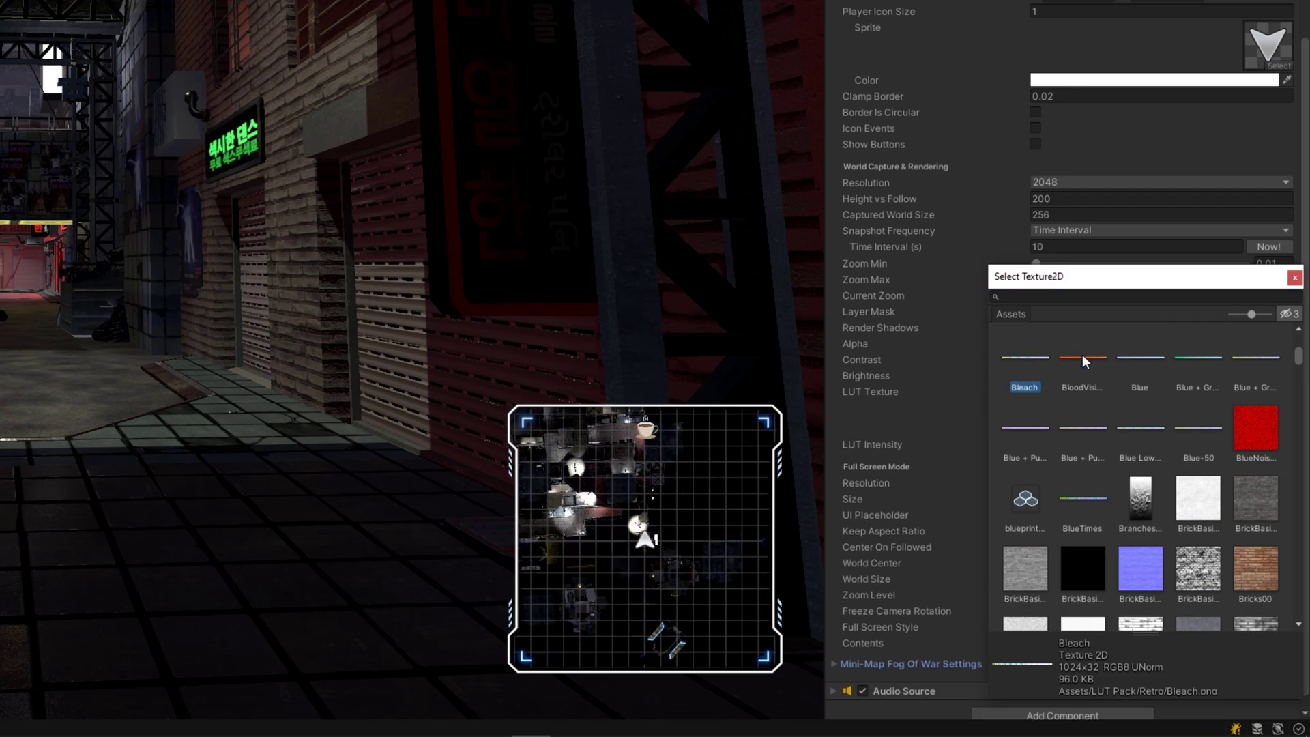
{"action": "left_click", "coordinate": [1140, 357]}
{"action": "left_click", "coordinate": [1198, 357]}
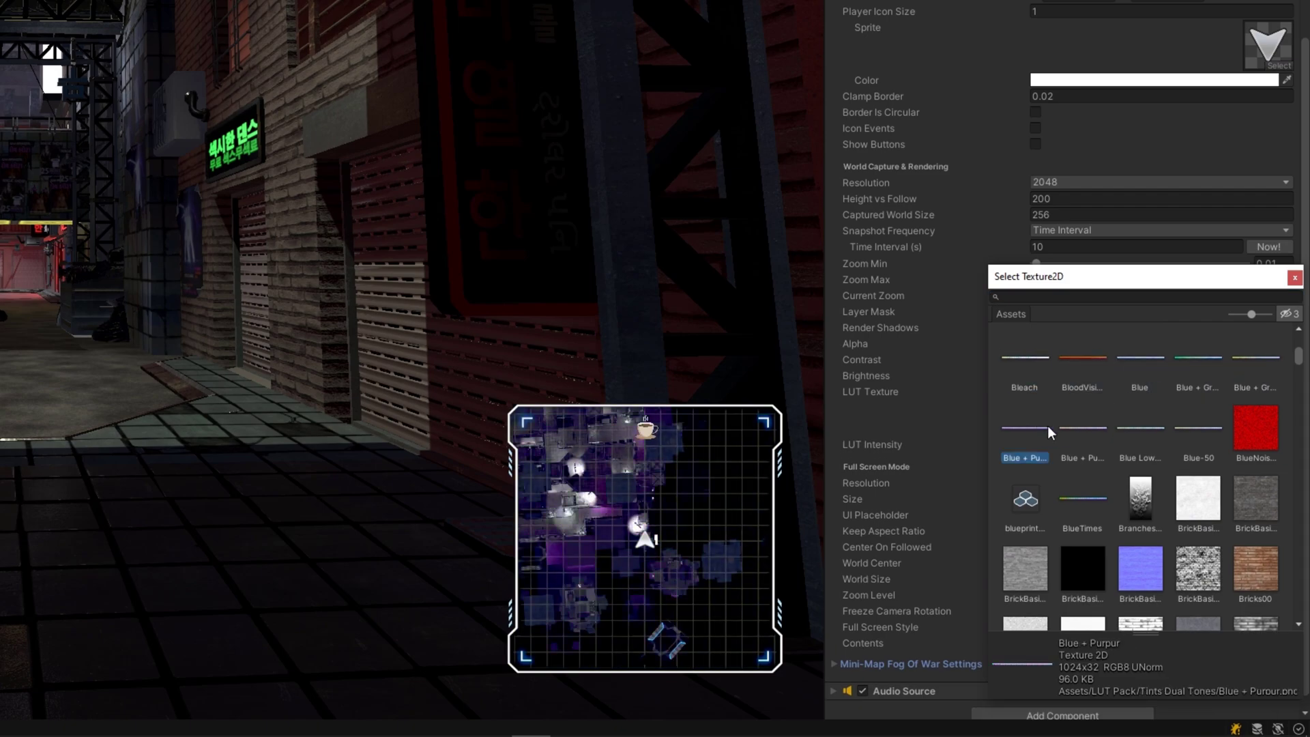
{"action": "left_click", "coordinate": [1140, 427]}
{"action": "left_click", "coordinate": [1202, 430]}
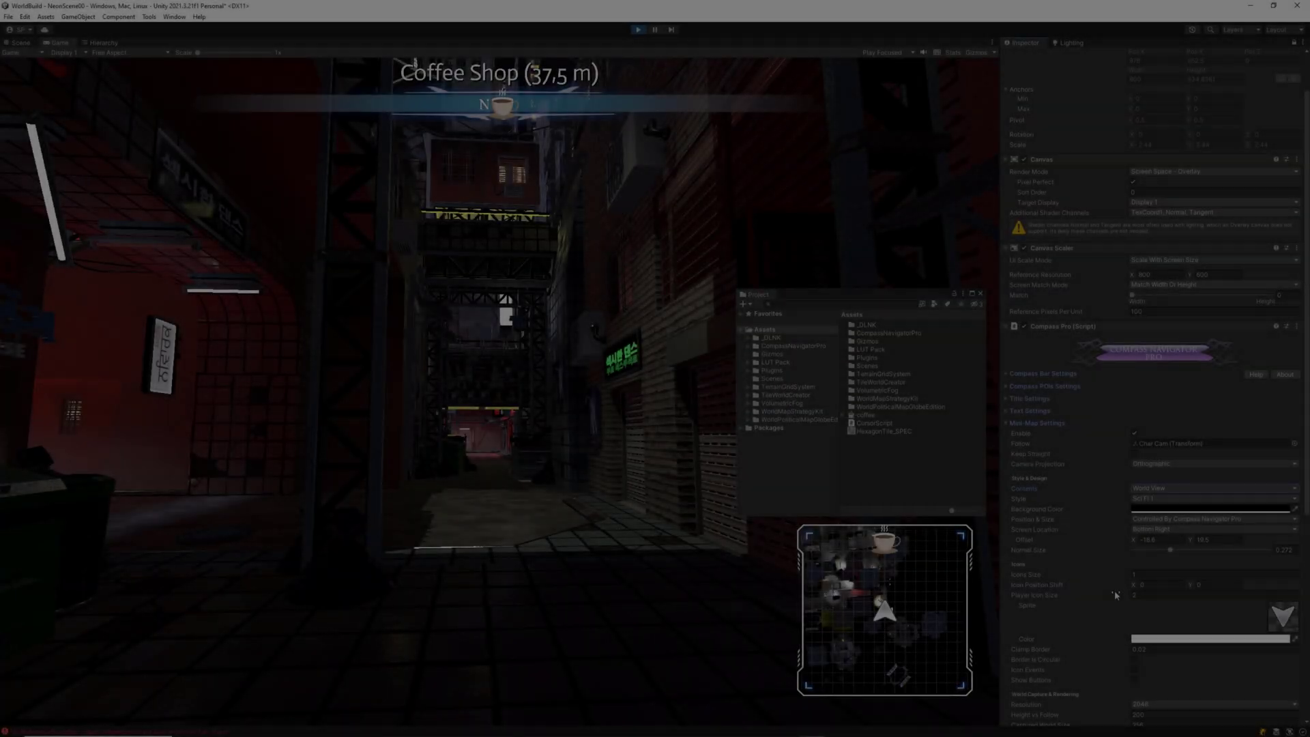
Set Mini-Map Contents to UI Texture using HexagonTile_SPEC, then walk forward in play mode.
{"action": "left_click", "coordinate": [1160, 488]}
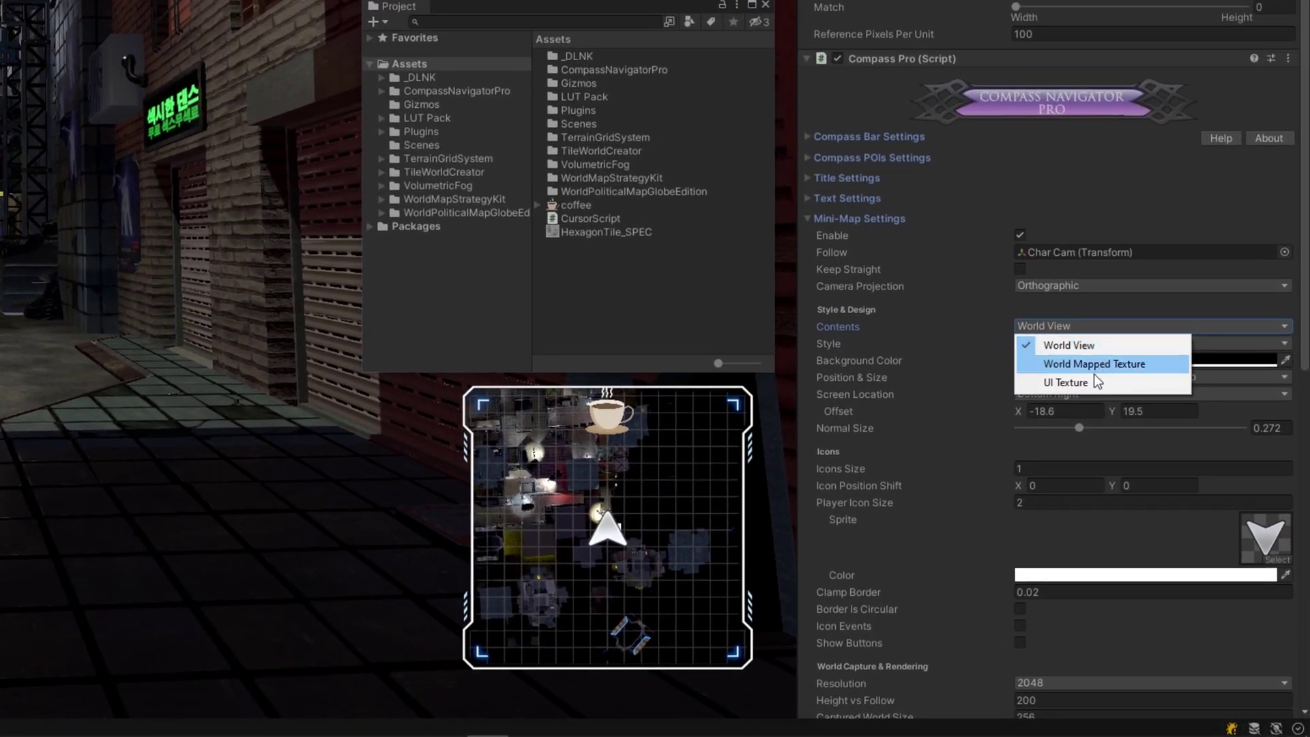
{"action": "left_click", "coordinate": [1173, 523]}
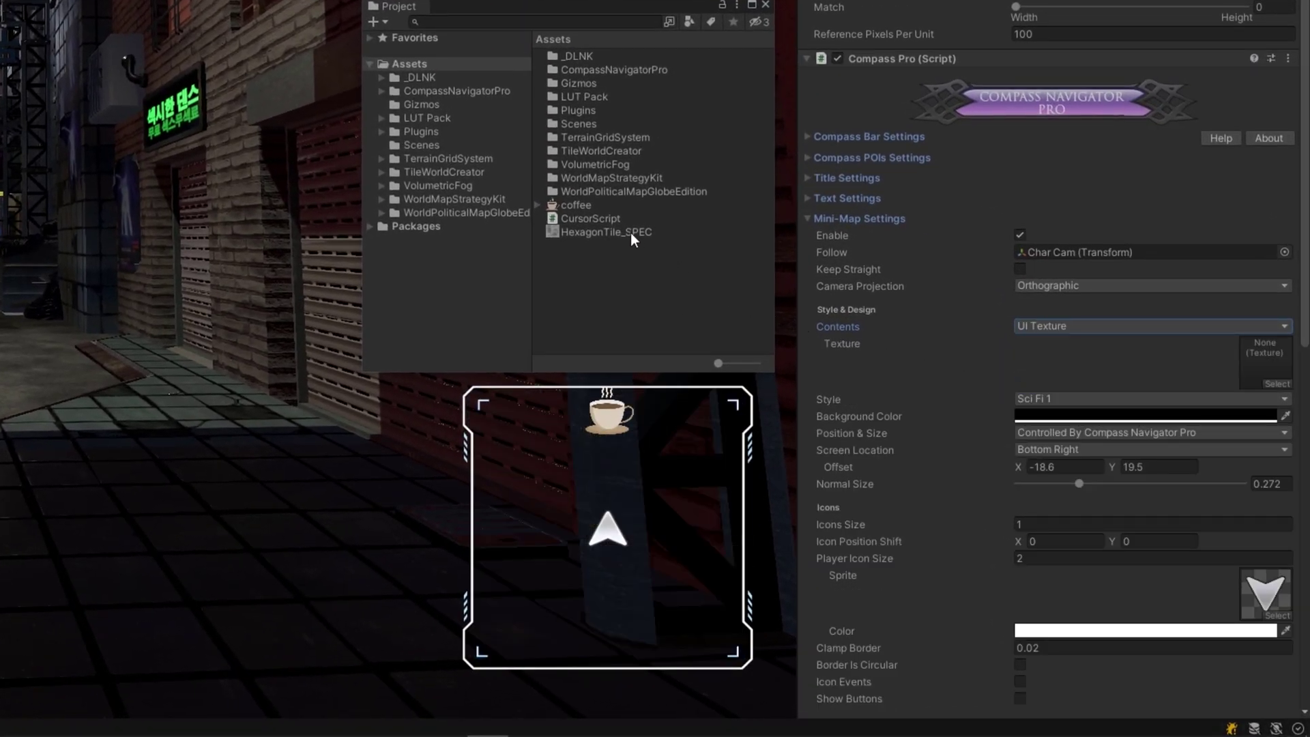
{"action": "left_click_drag", "start_coordinate": [631, 232], "coordinate": [1260, 375]}
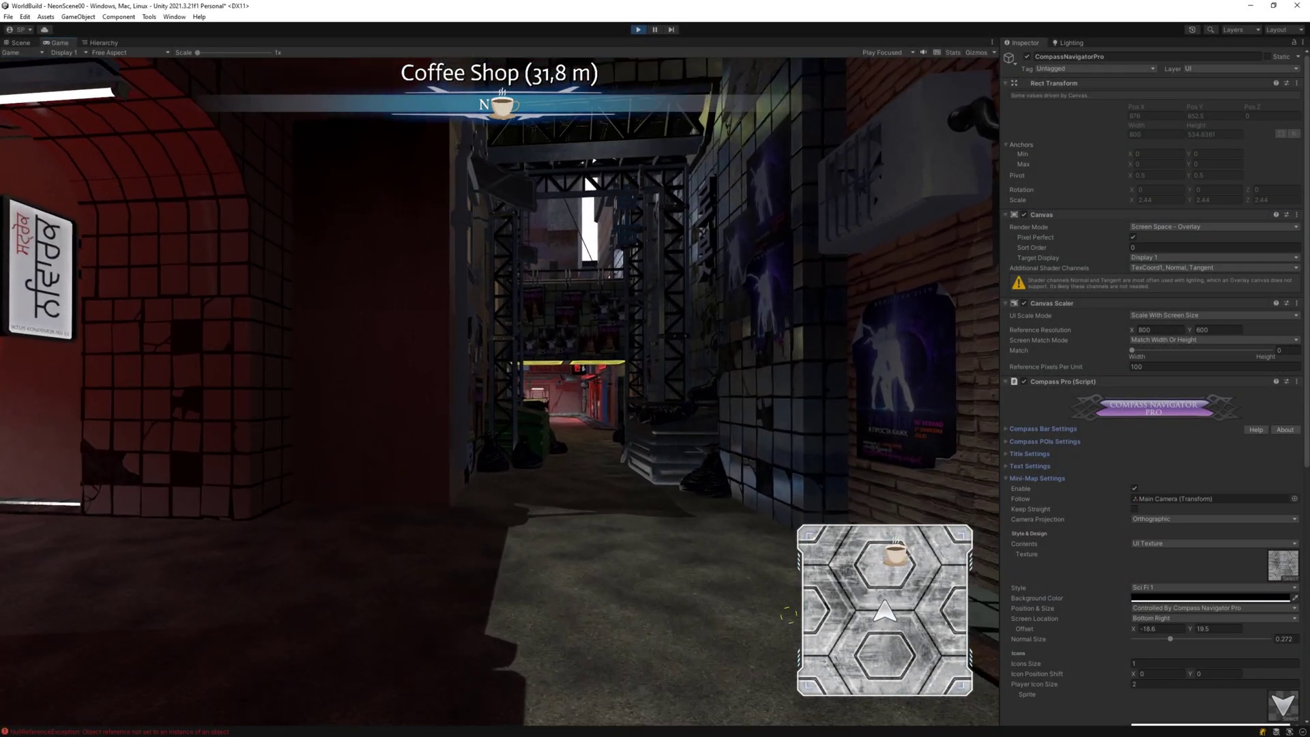
{"action": "key", "text": "w"}
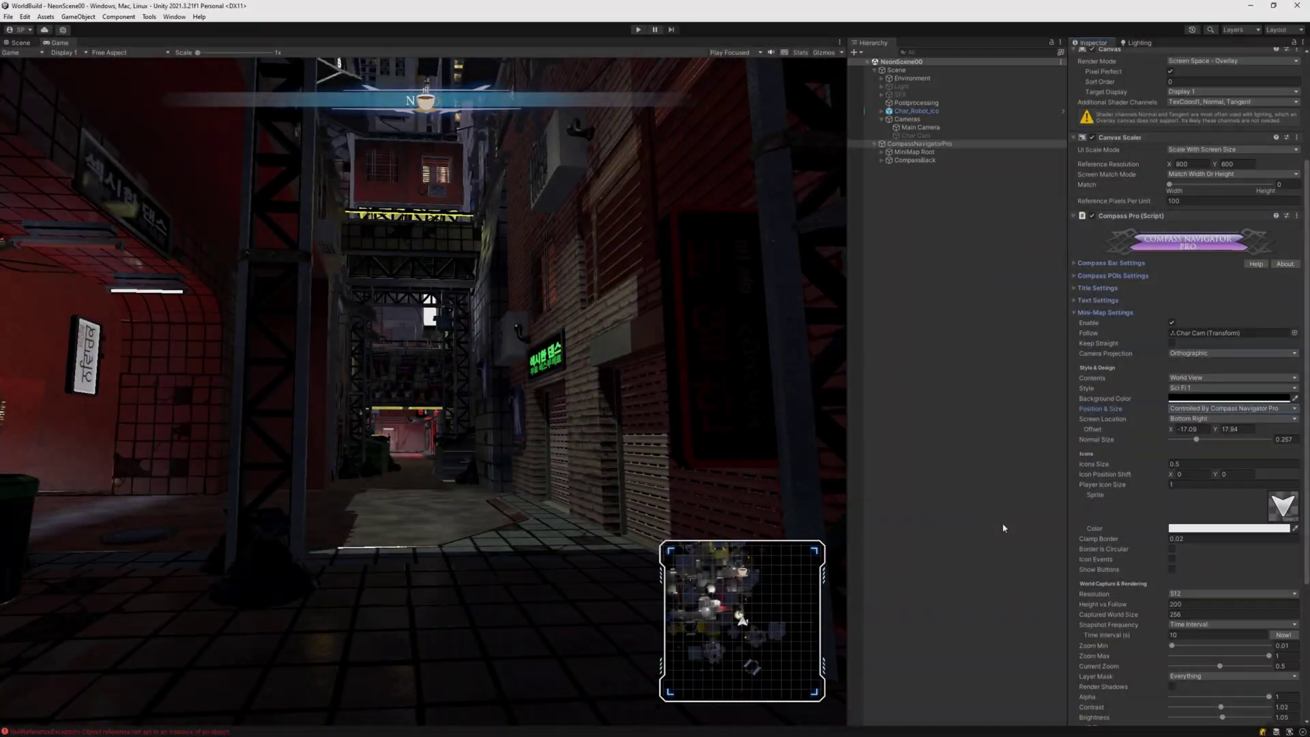
Make mini-map Position & Size User Defined and scale MiniMap Root to 1.12 by 0.99.
{"action": "left_click", "coordinate": [1185, 408]}
{"action": "left_click", "coordinate": [1190, 430]}
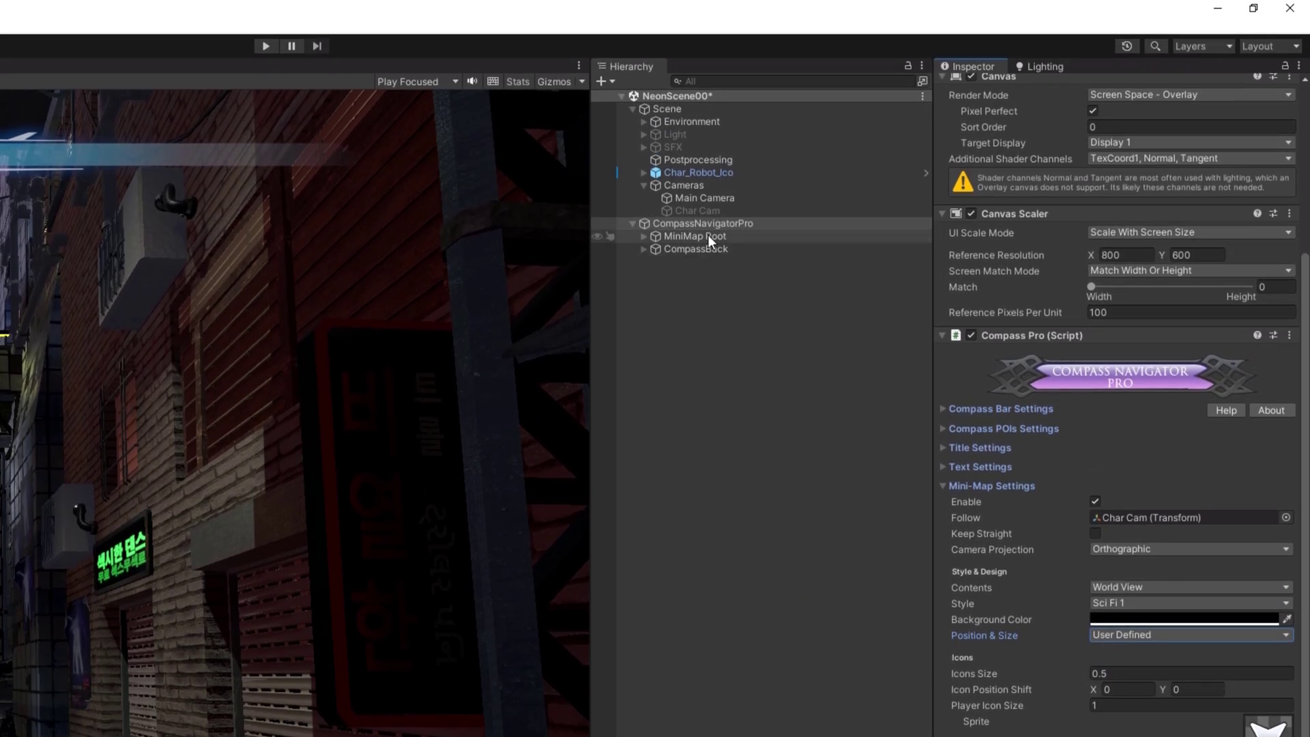
{"action": "left_click", "coordinate": [708, 236]}
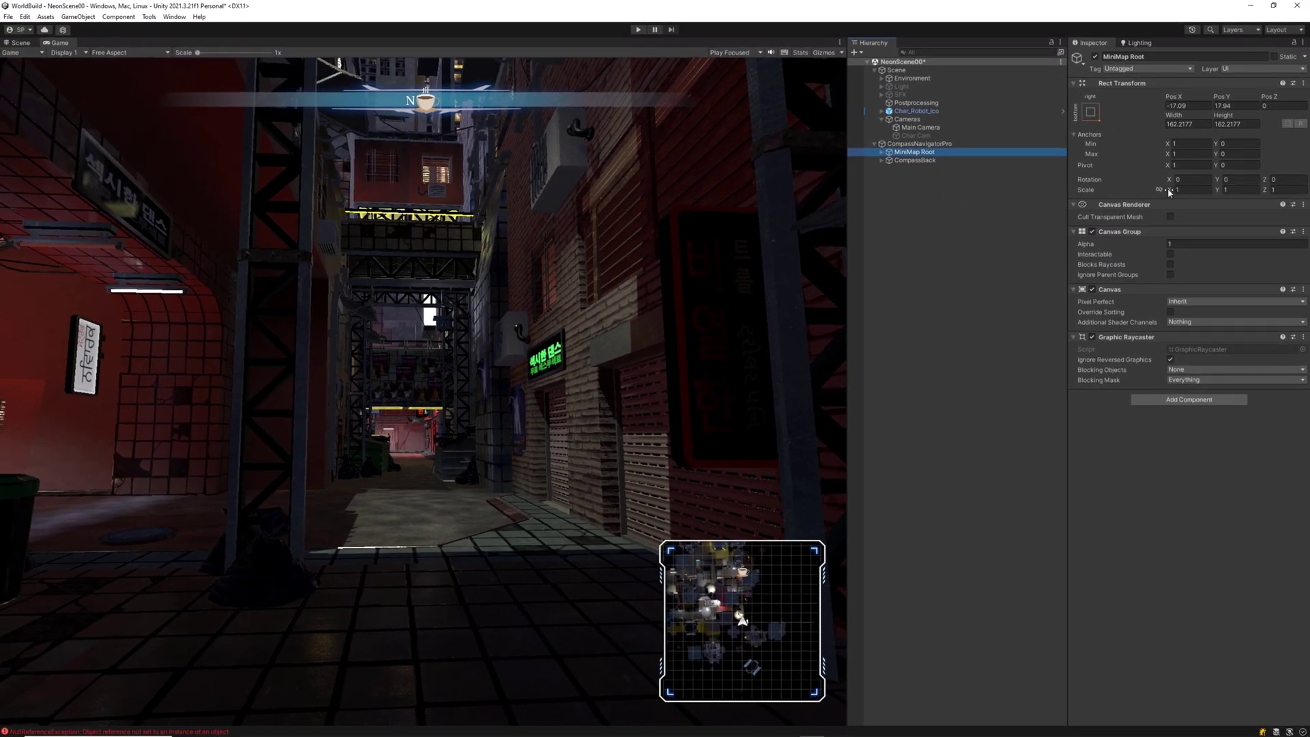
{"action": "left_click_drag", "start_coordinate": [1169, 191], "coordinate": [1240, 192]}
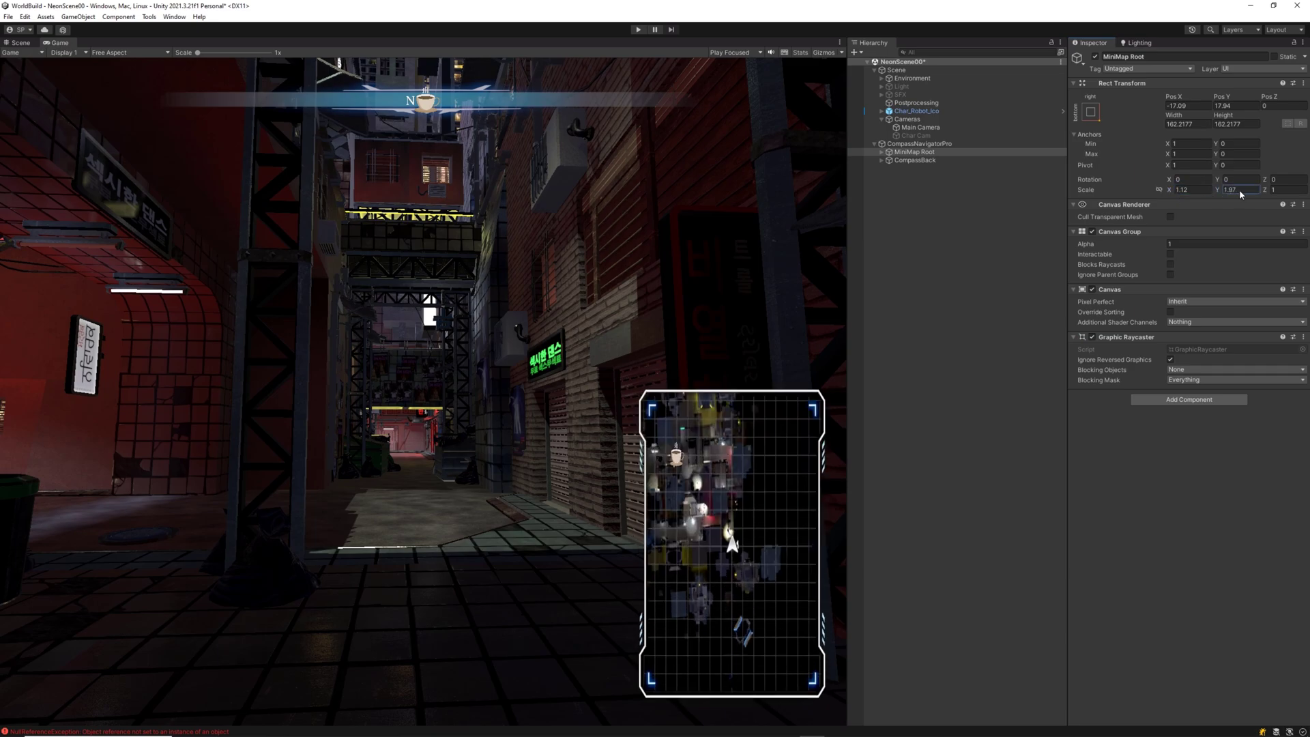
{"action": "key", "text": "ctrl+a"}
{"action": "type", "text": "0.99"}
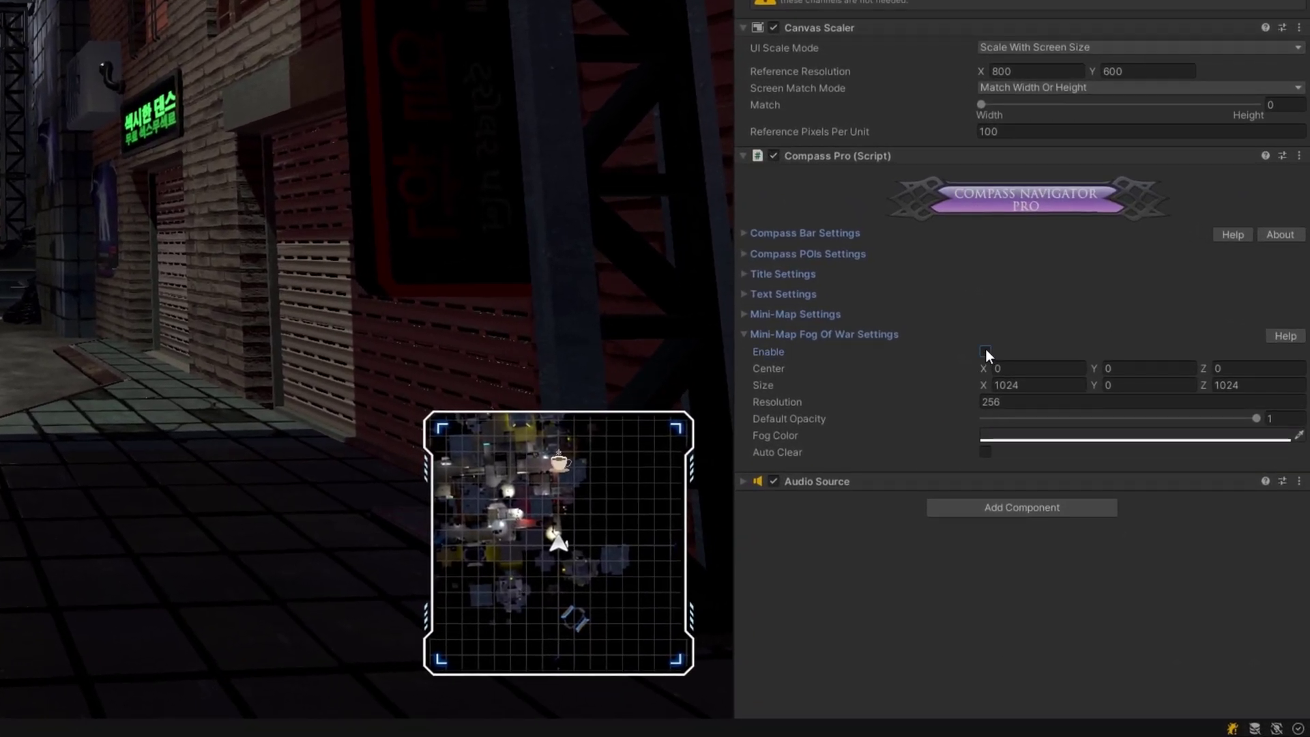
Enable mini-map fog of war in pure red with Auto Clear turned on.
{"action": "left_click", "coordinate": [986, 350]}
{"action": "left_click", "coordinate": [1038, 436]}
{"action": "left_click", "coordinate": [1160, 407]}
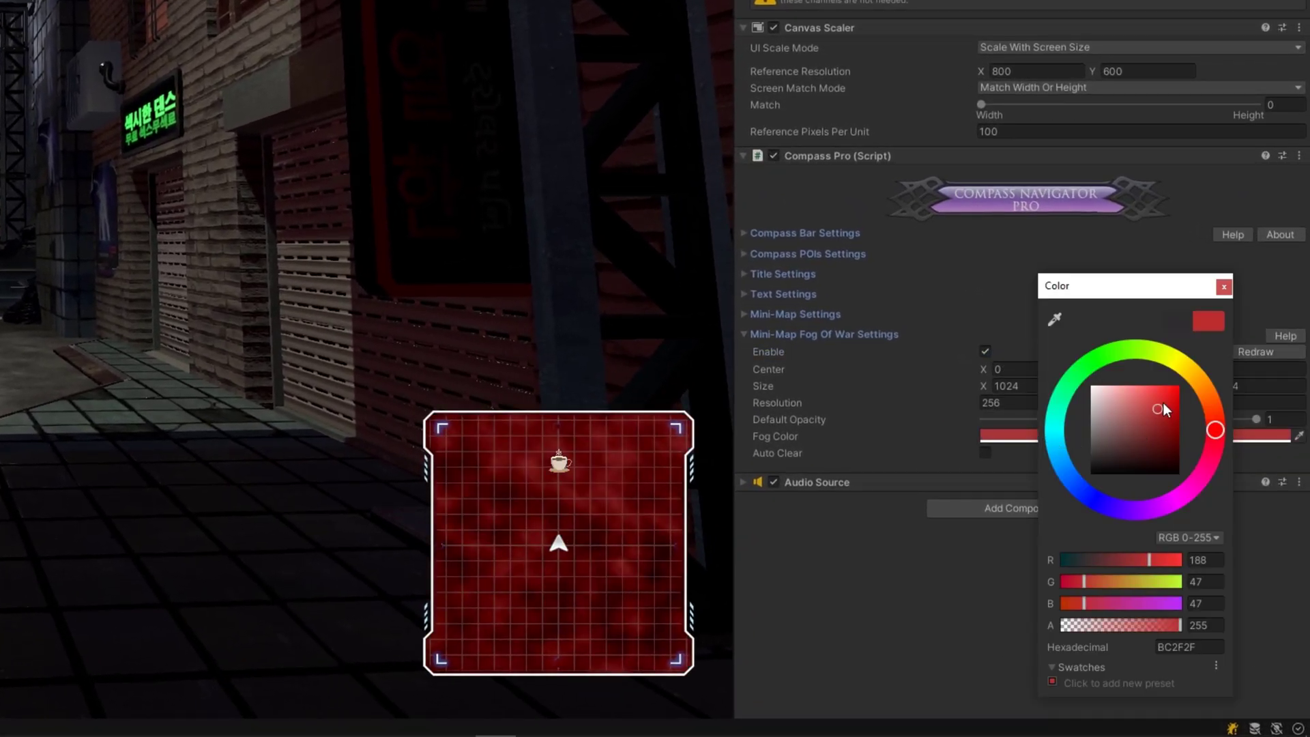
{"action": "left_click_drag", "start_coordinate": [1164, 409], "coordinate": [1180, 385]}
{"action": "left_click", "coordinate": [1224, 286]}
{"action": "left_click", "coordinate": [985, 453]}
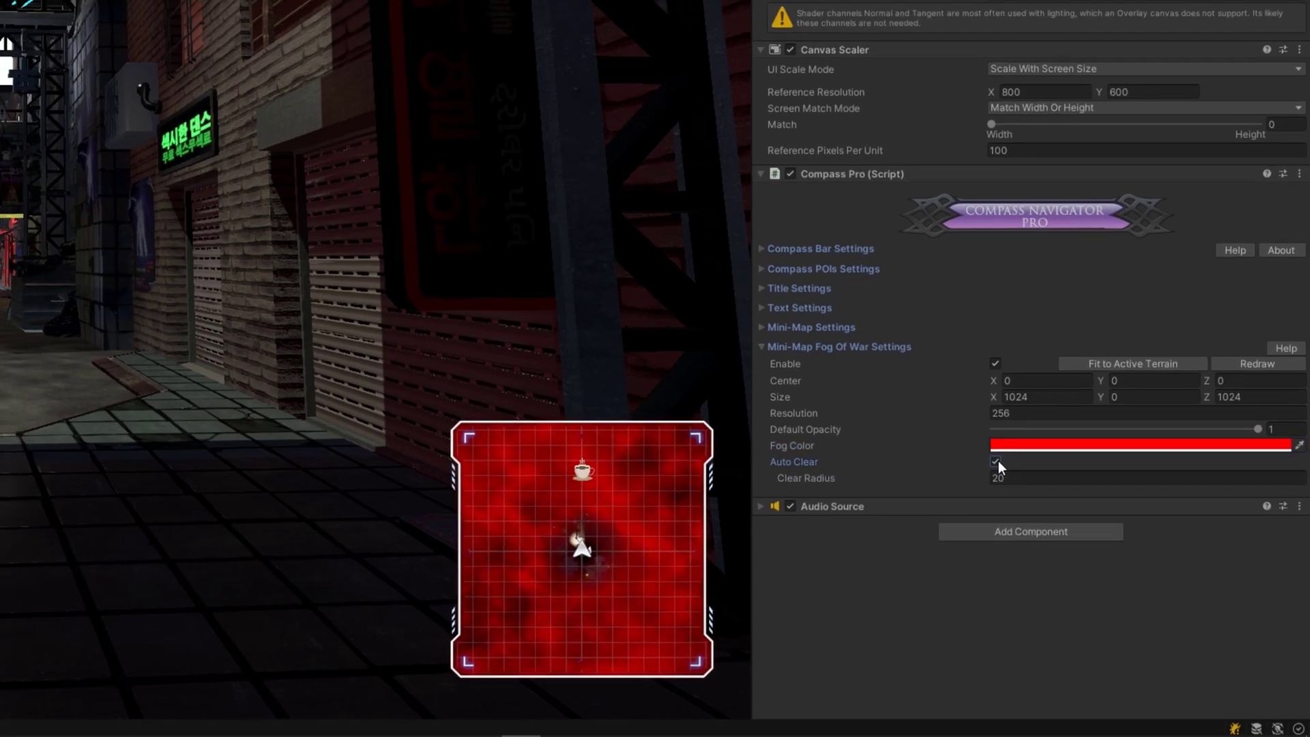
Walk the player down the alley toward the Coffee Shop to clear the fog.
{"action": "key", "text": "w"}
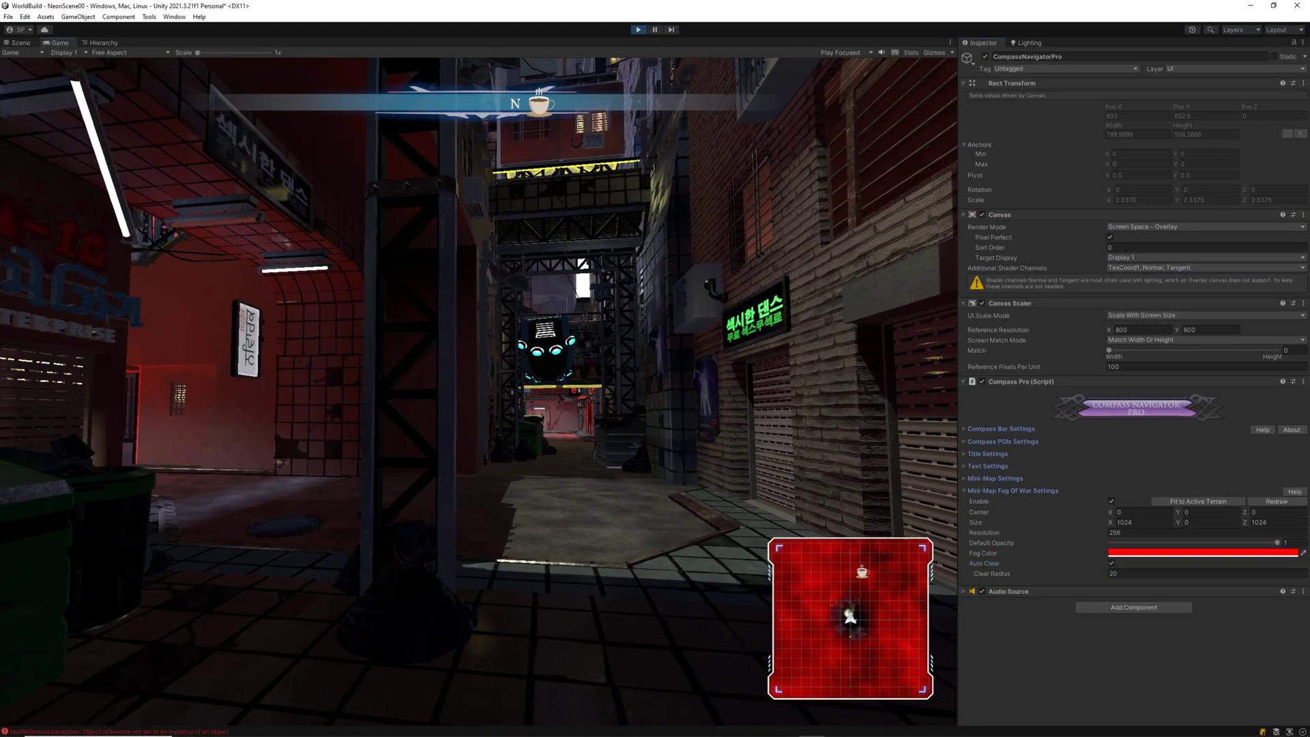
{"action": "key", "text": "w"}
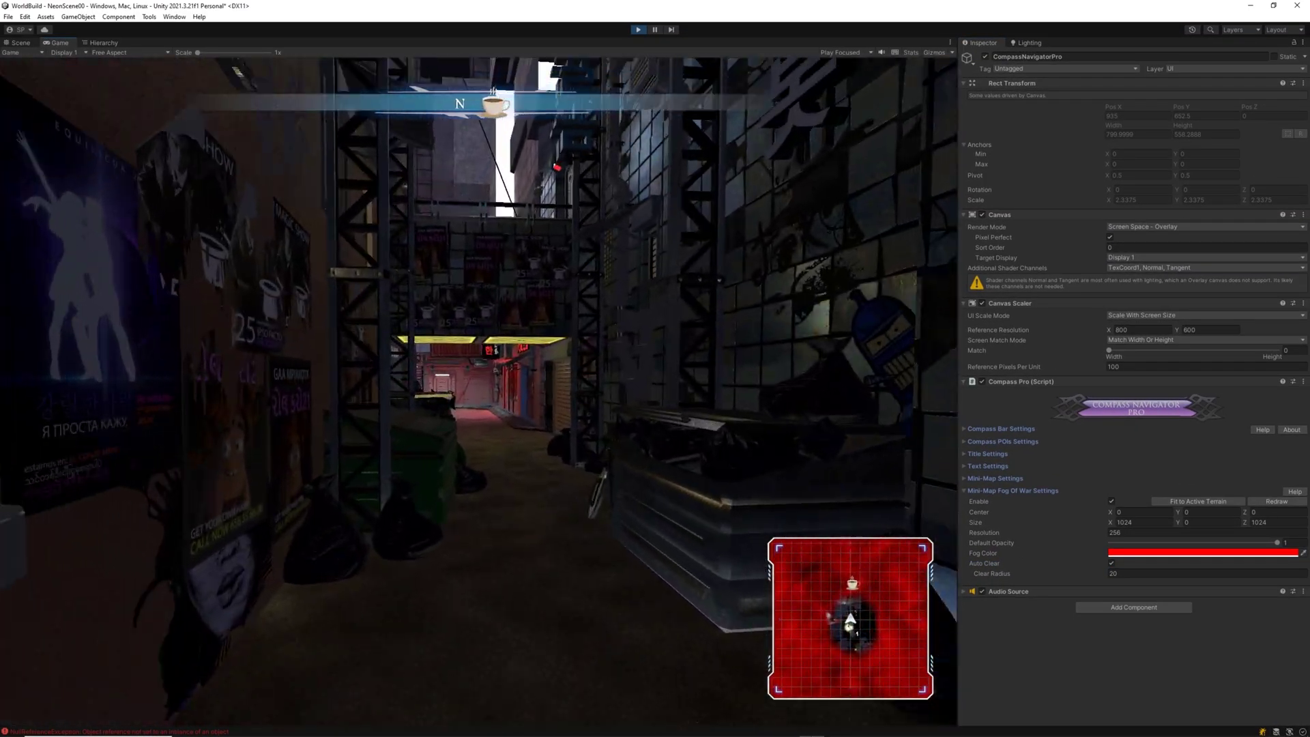
{"action": "key", "text": "w"}
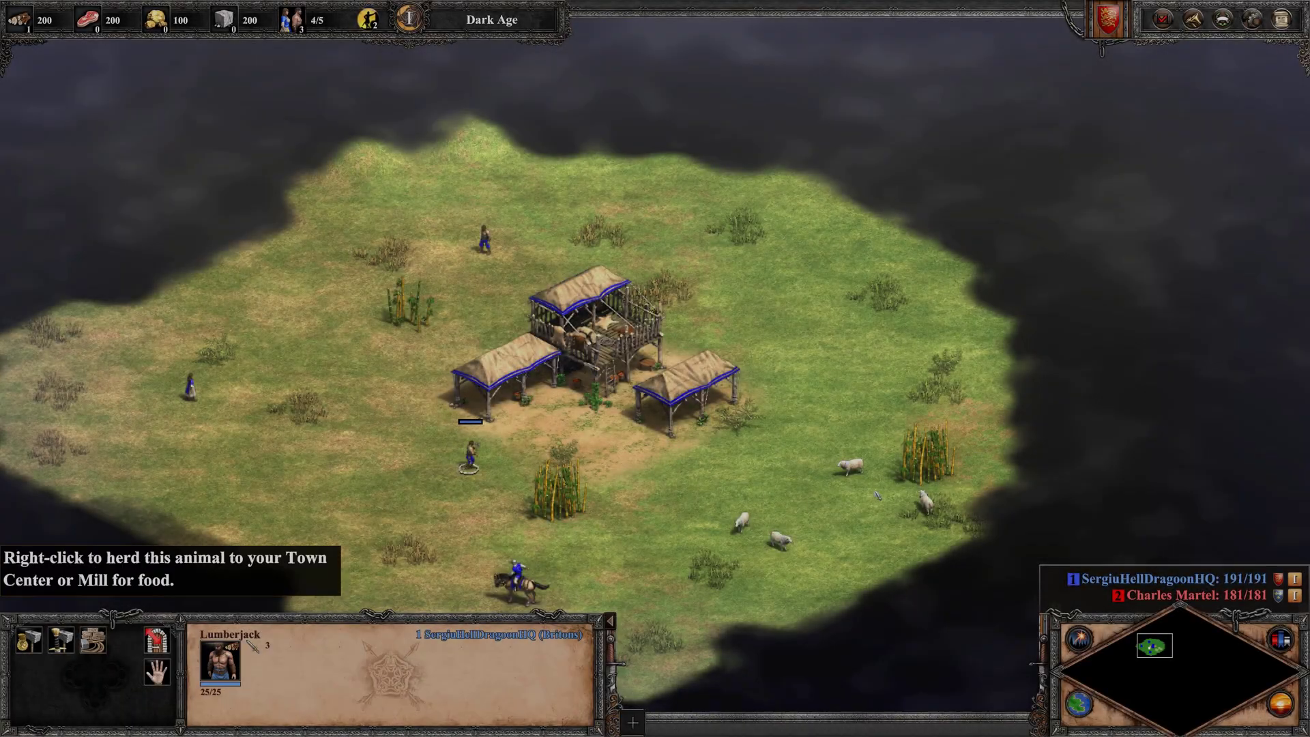
Send a unit toward the sheep, select the scout, and open the villager's economic building options.
{"action": "right_click", "coordinate": [780, 482]}
{"action": "left_click_drag", "start_coordinate": [537, 574], "coordinate": [500, 598]}
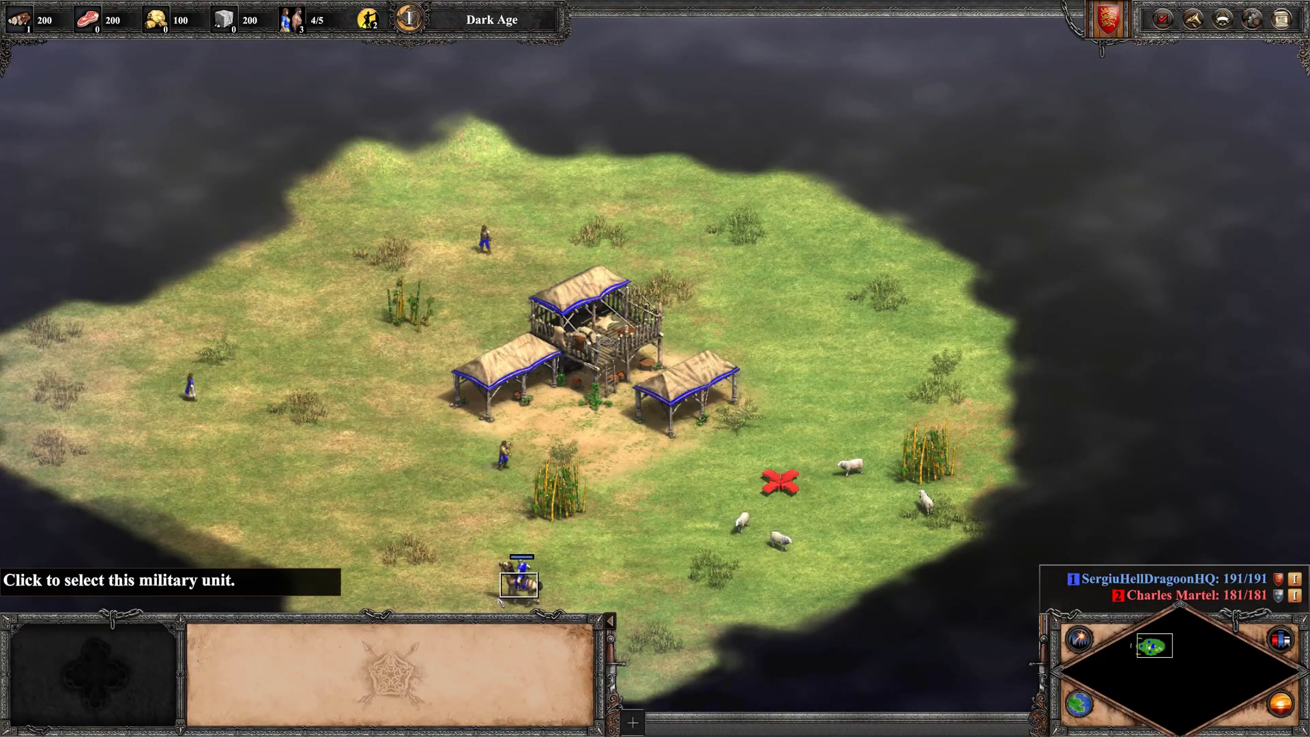
{"action": "left_click", "coordinate": [28, 640]}
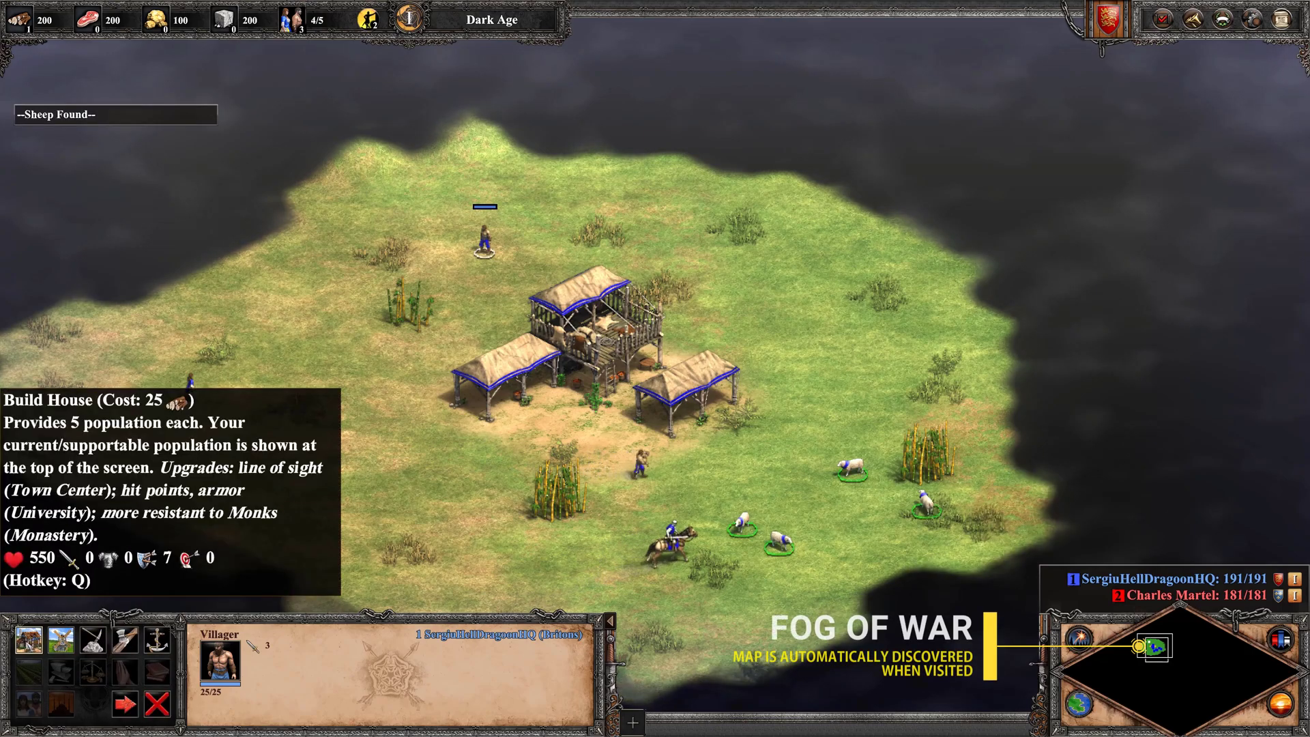